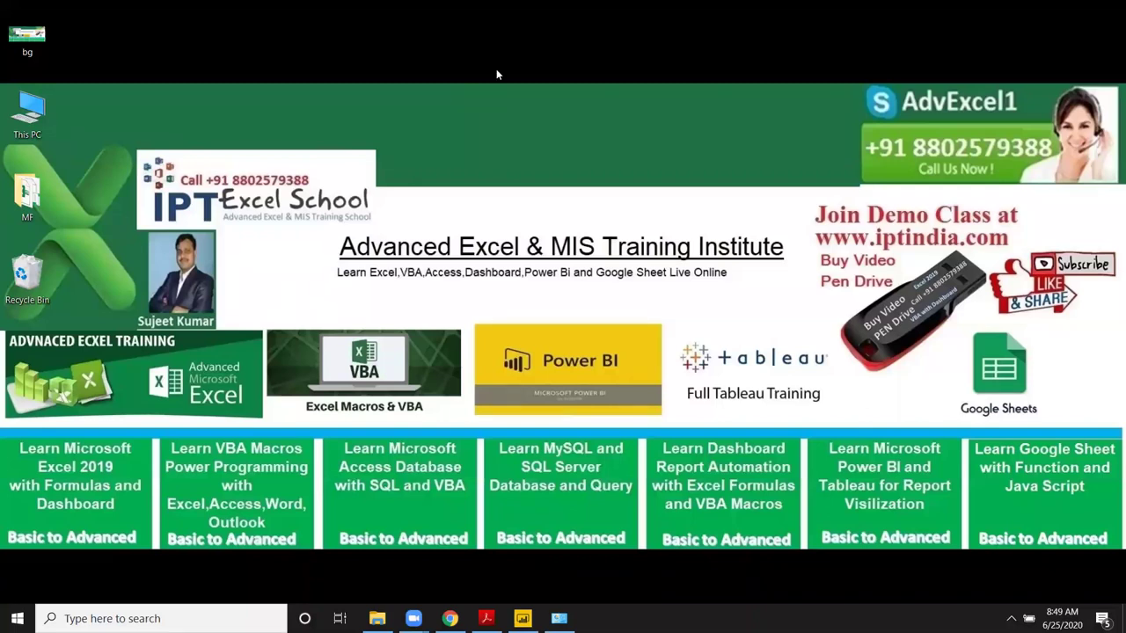
Bring the Power BI Desktop window with the blank Untitled report to the front.
left_click(523, 619)
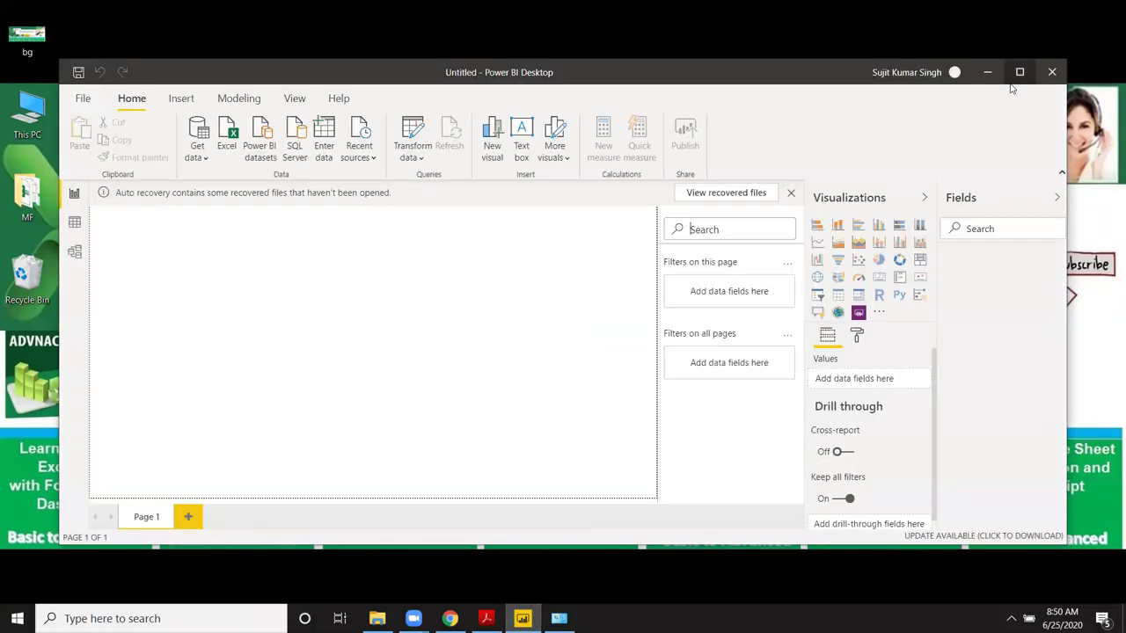
Maximize Power BI Desktop and dismiss the auto-recovery notice, choosing 'No, remove the files.'.
left_click(1021, 74)
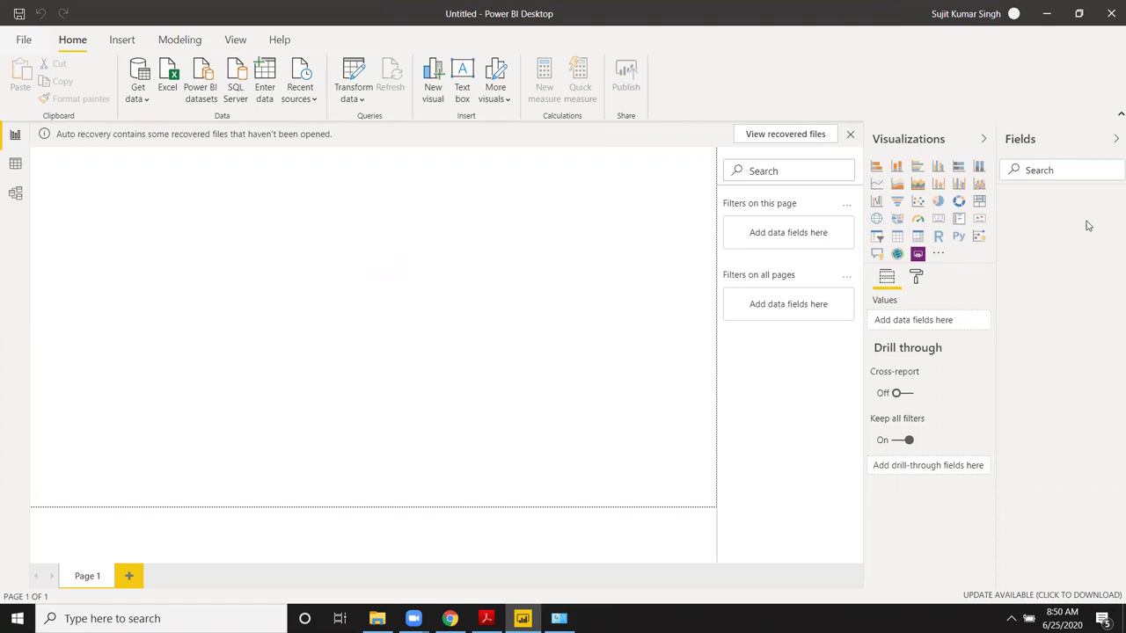
left_click(851, 136)
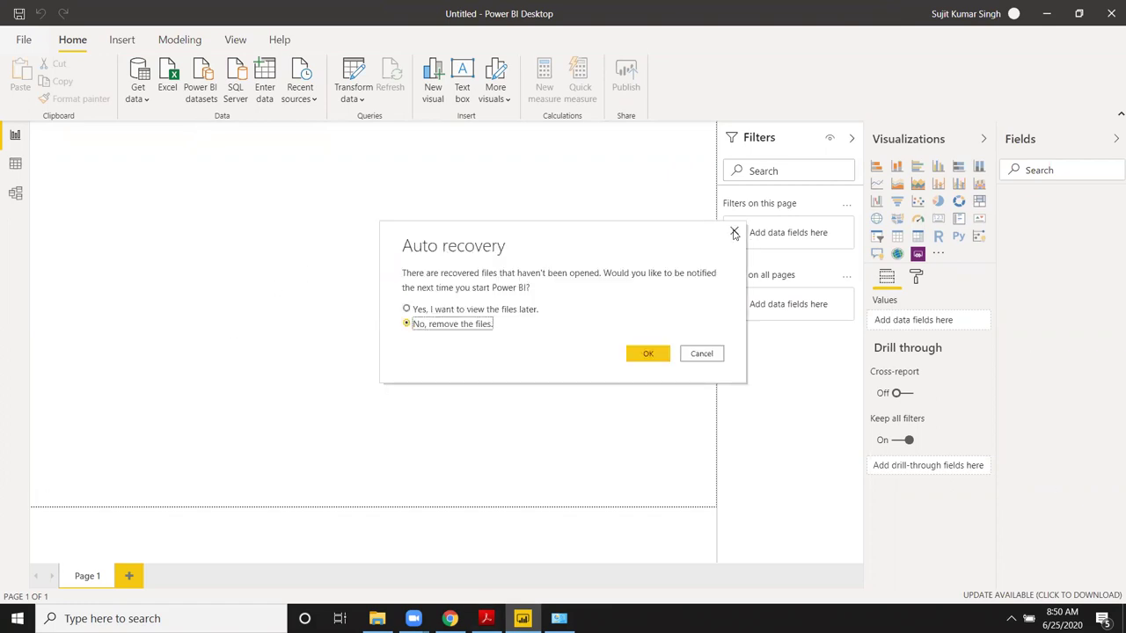
left_click(735, 233)
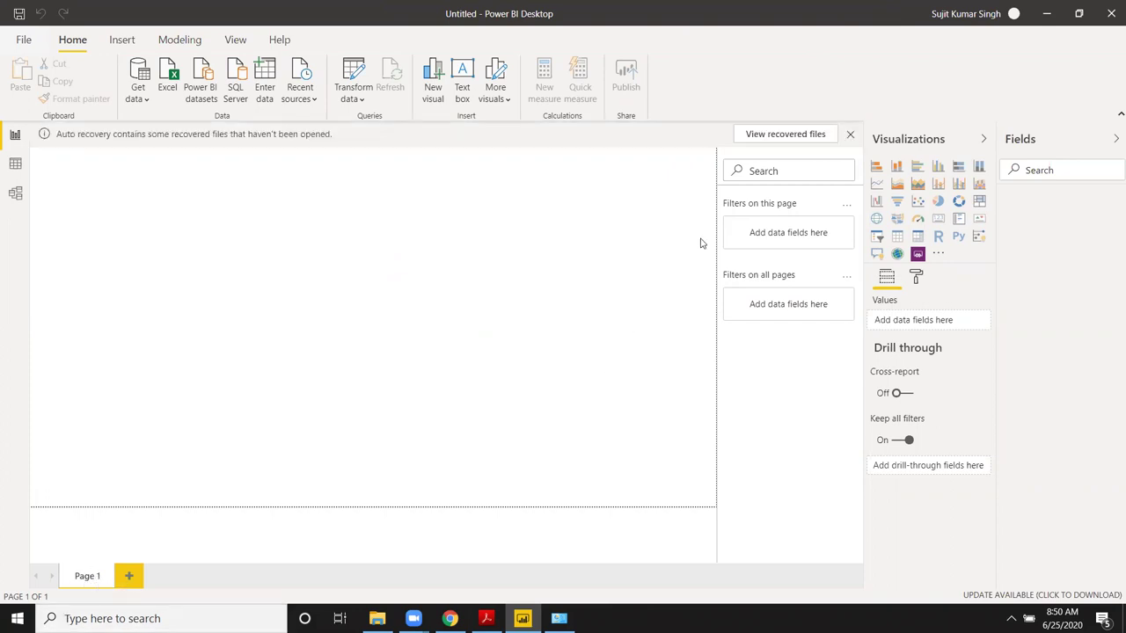
left_click(849, 135)
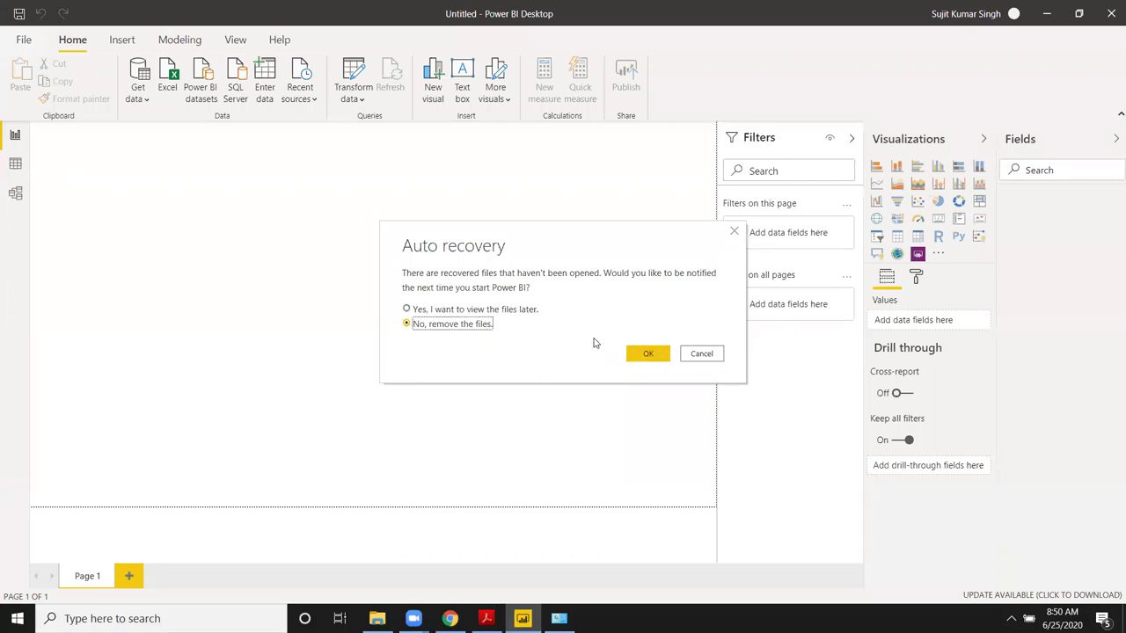
left_click(648, 354)
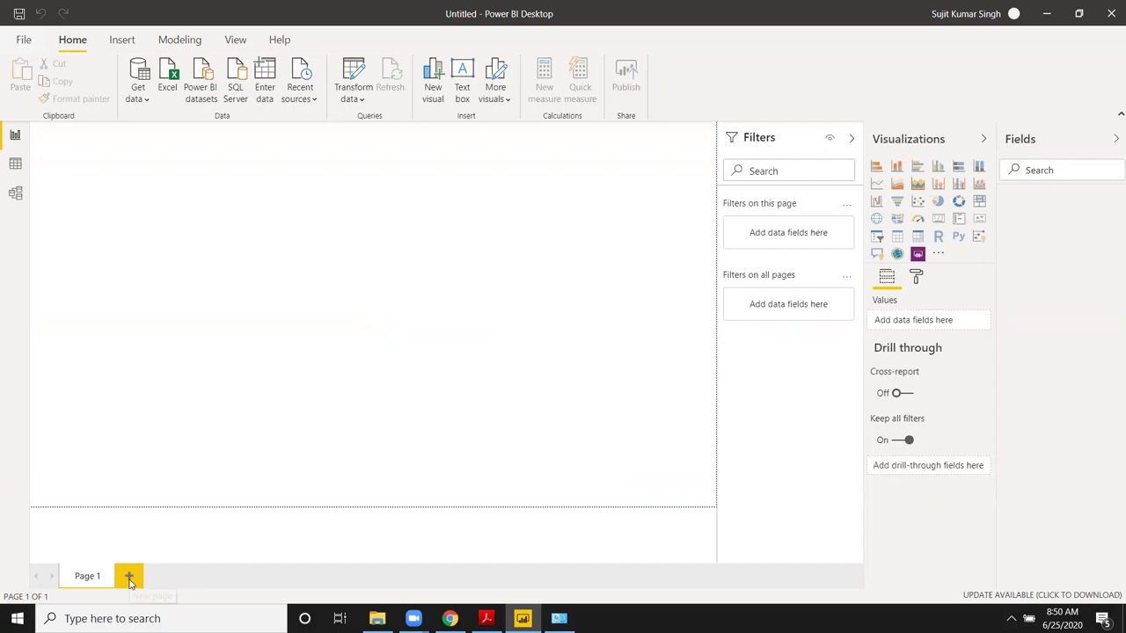
Add Page 2 to the report, then return to Page 1.
left_click(129, 580)
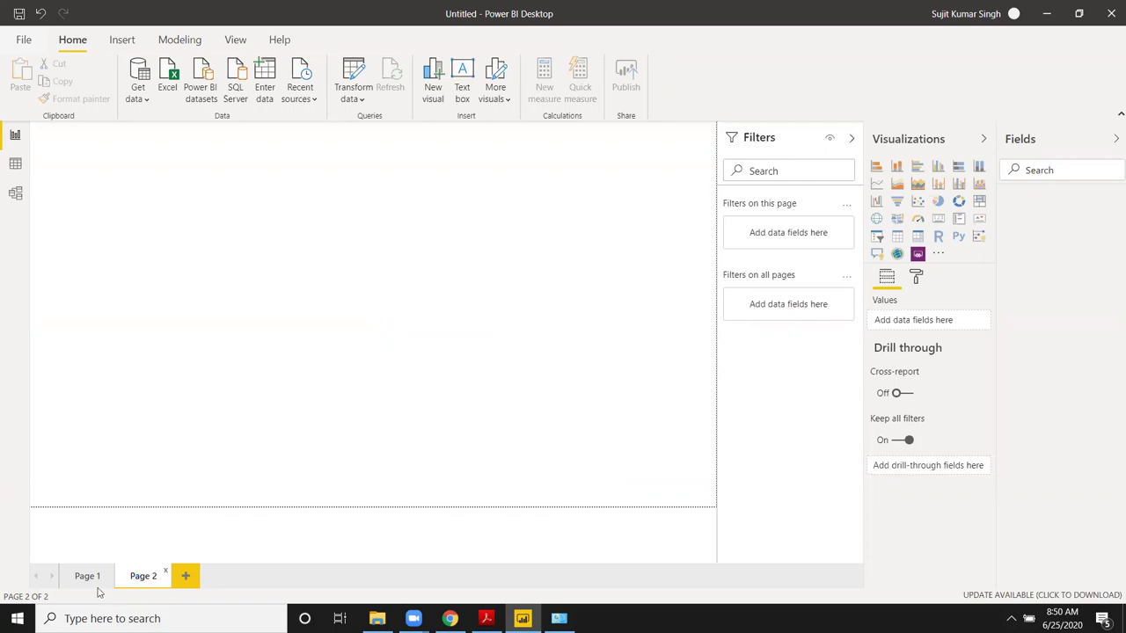
left_click(91, 580)
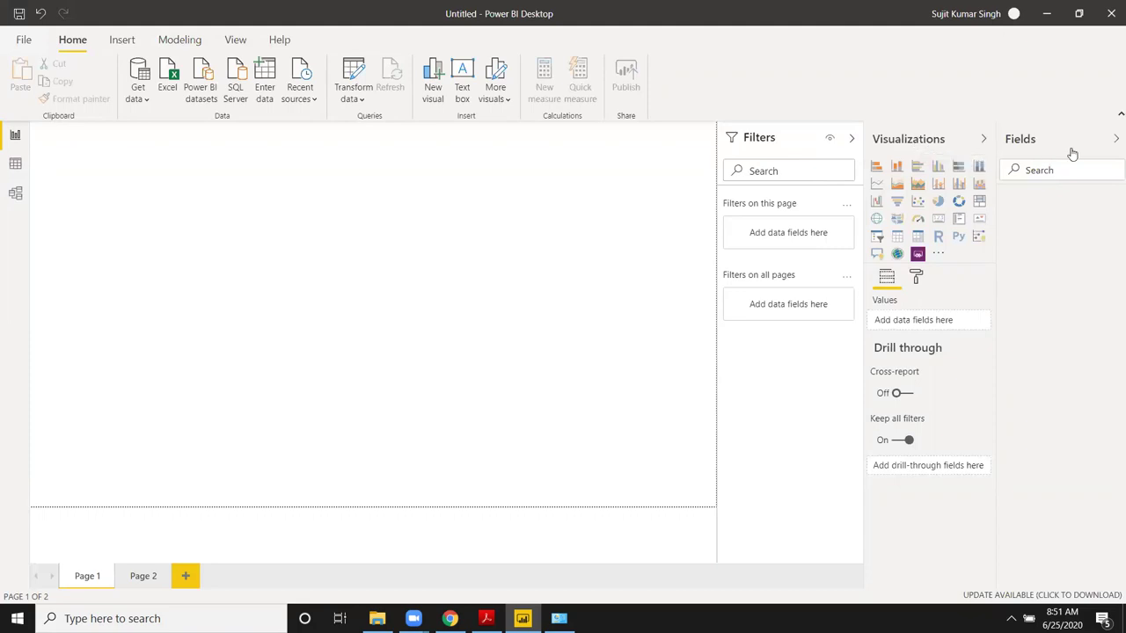
left_click(851, 140)
left_click(983, 138)
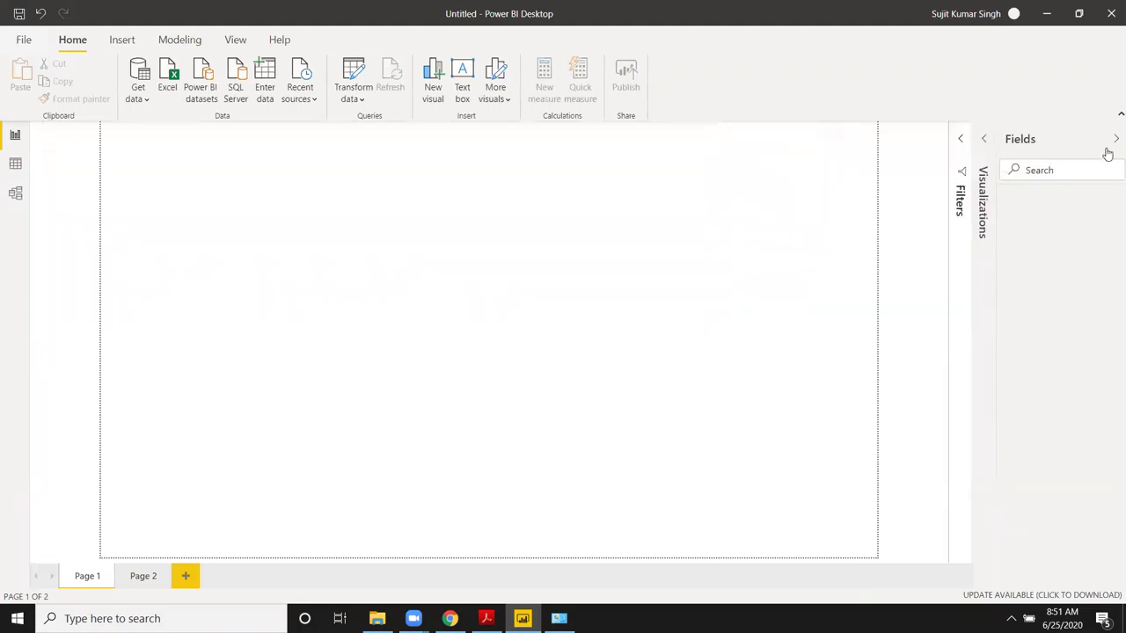
left_click(1114, 141)
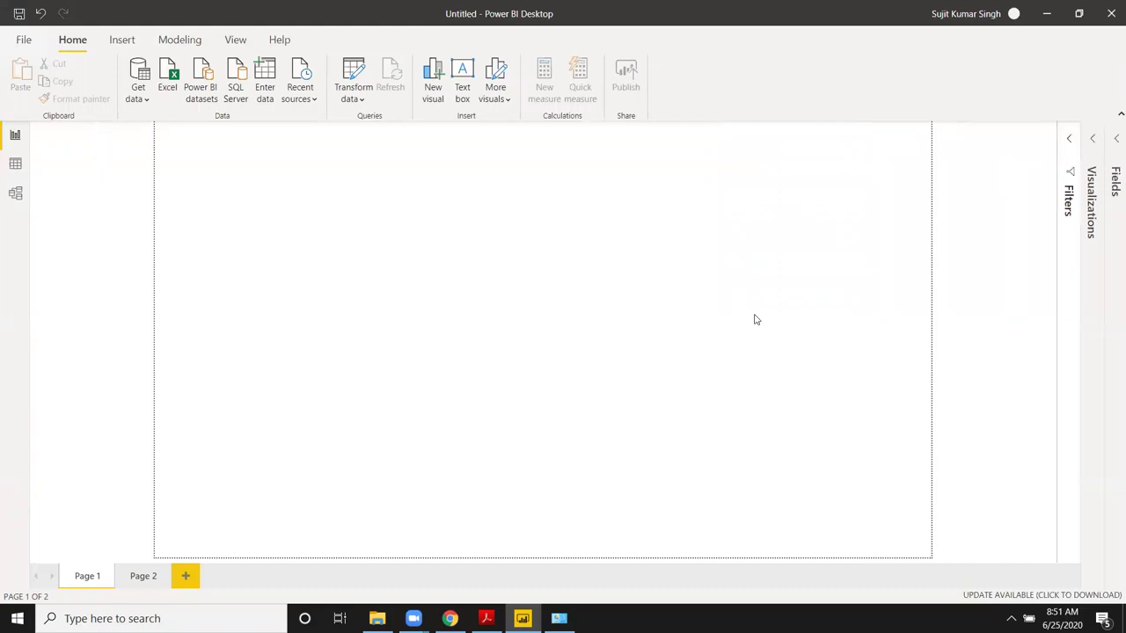
left_click(1069, 138)
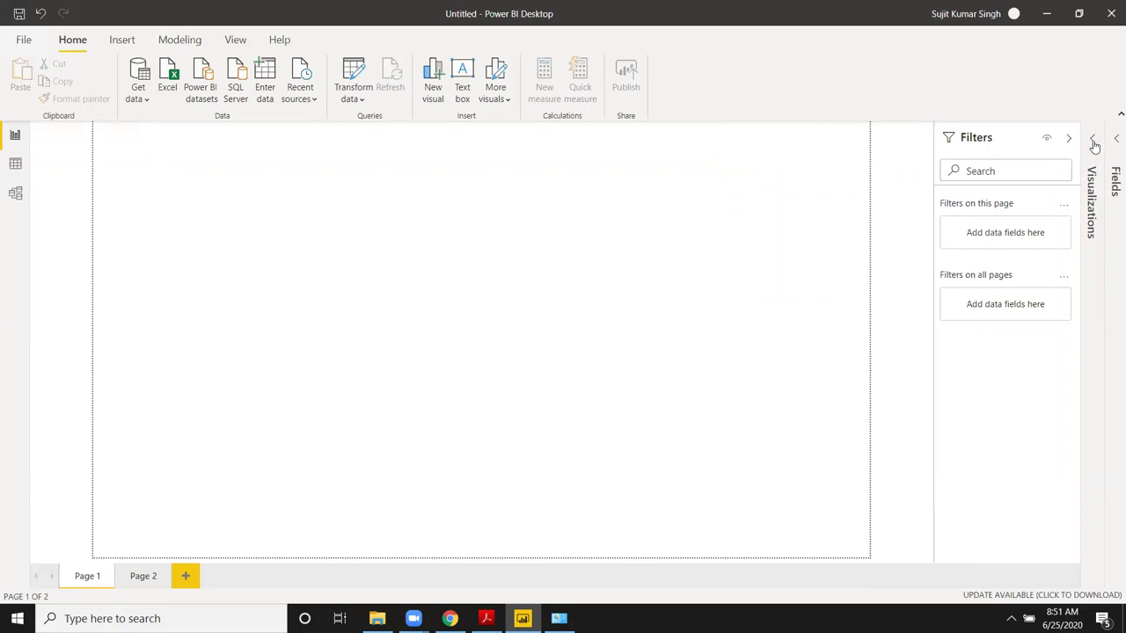
left_click(1092, 143)
left_click(1114, 143)
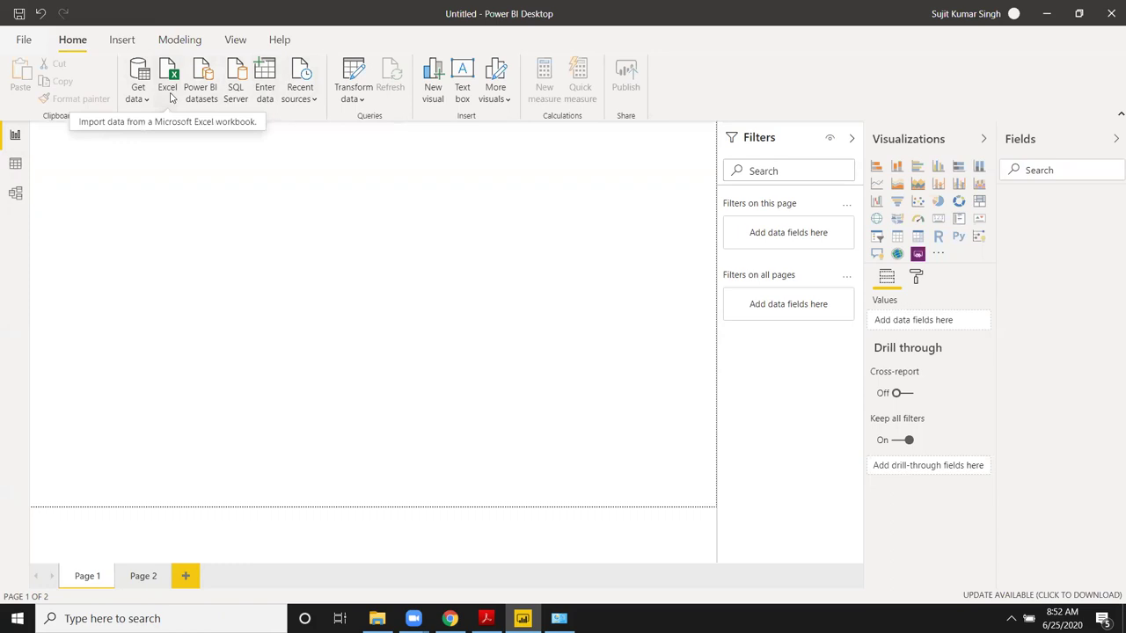
Import from Excel, opening the DD workbook to show its 12 tables in the Navigator.
left_click(173, 97)
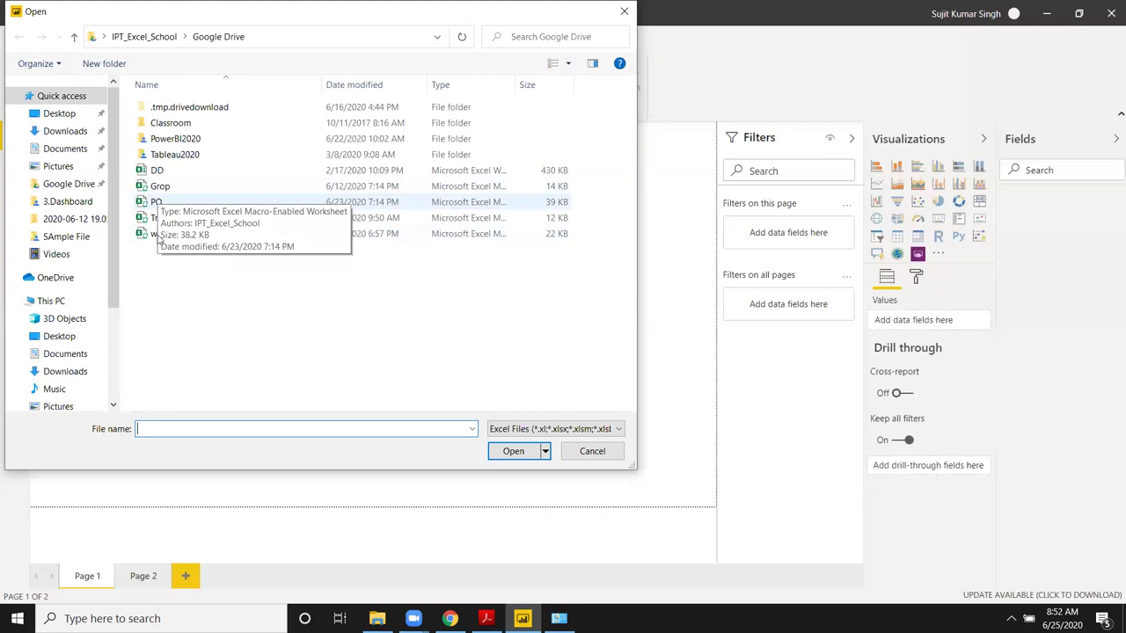
left_click(159, 170)
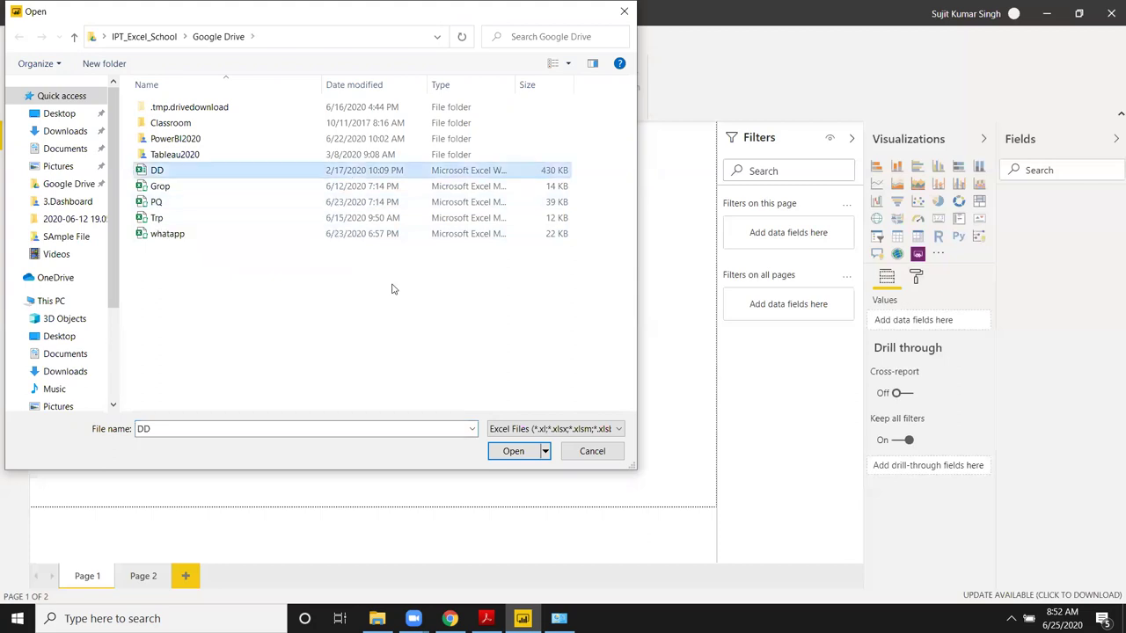
left_click(528, 455)
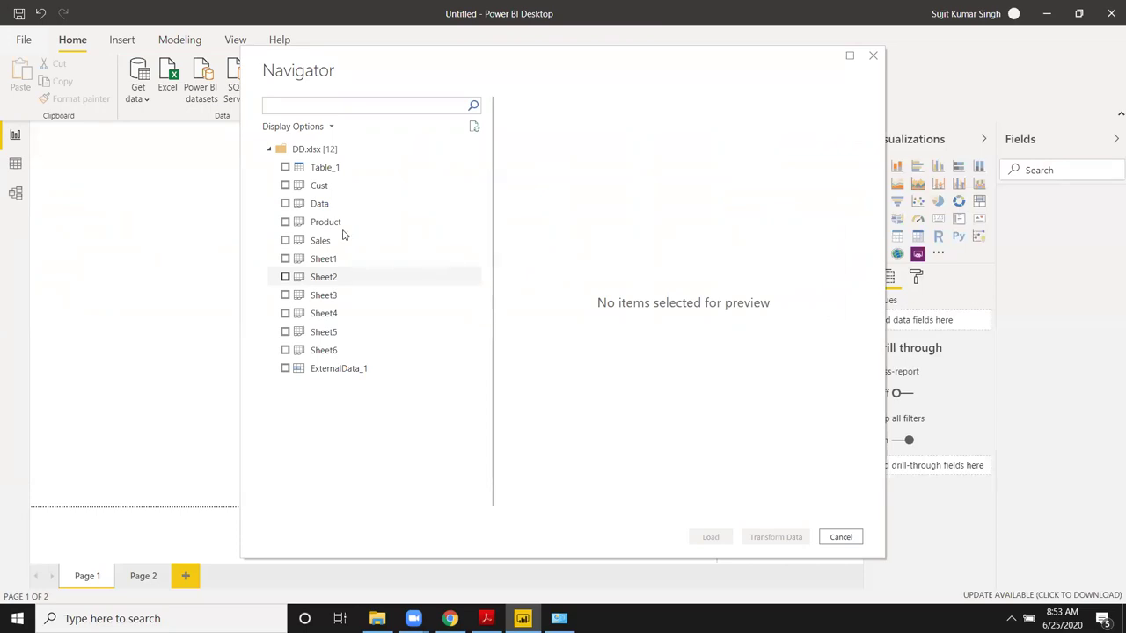
Select the Data sheet of DD.xlsx, preview it, and load it.
left_click(285, 204)
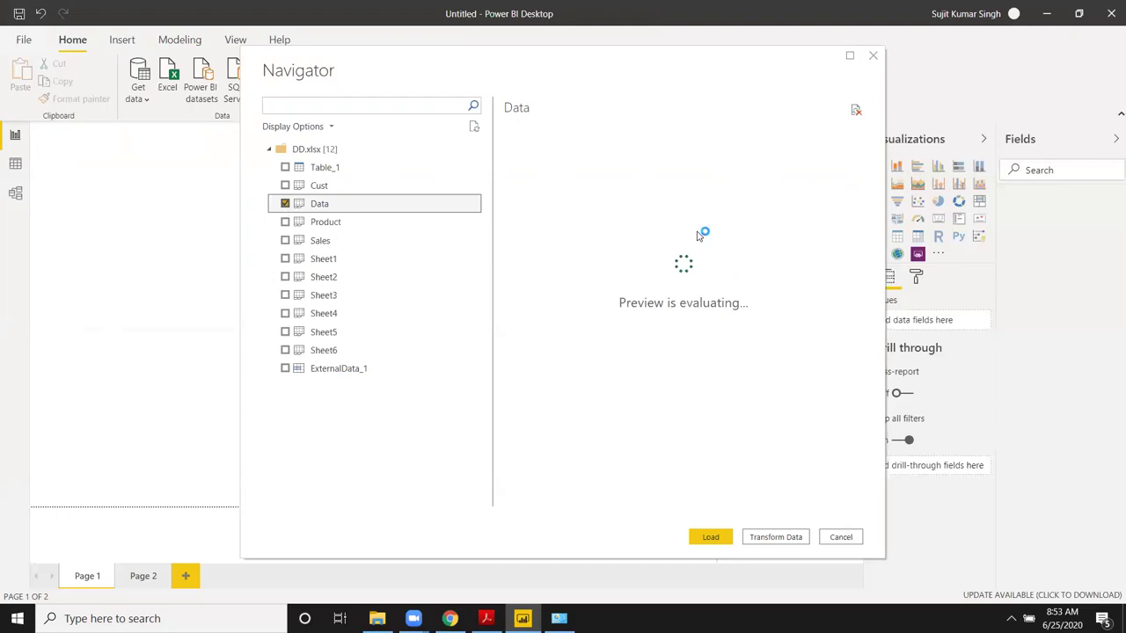
mouse_move(616, 507)
left_mouse_down()
mouse_move(685, 510)
mouse_move(603, 526)
mouse_move(543, 520)
left_mouse_up()
left_click(714, 538)
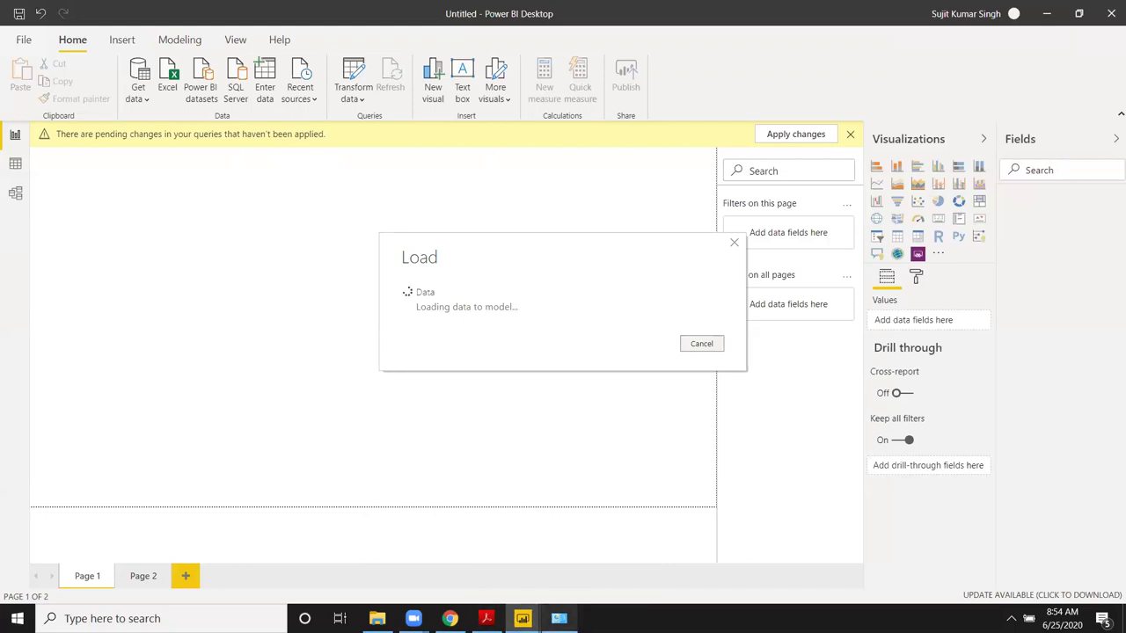
Let the load finish so the Data table with Amt, City, Name and Qty appears in Fields.
mouse_move(413, 618)
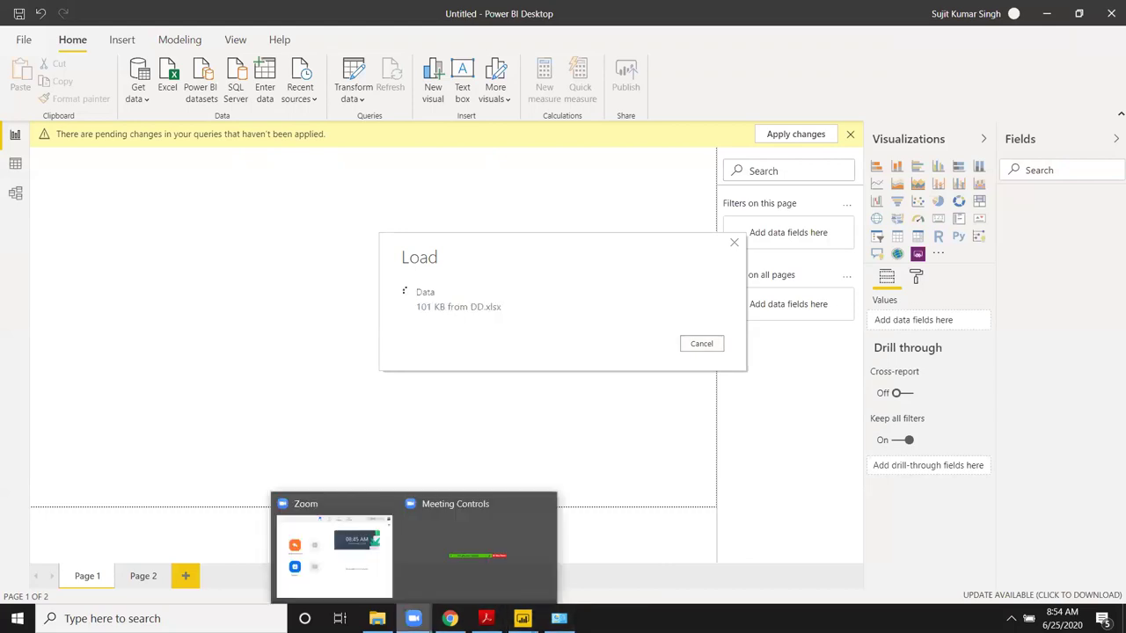
left_click(559, 619)
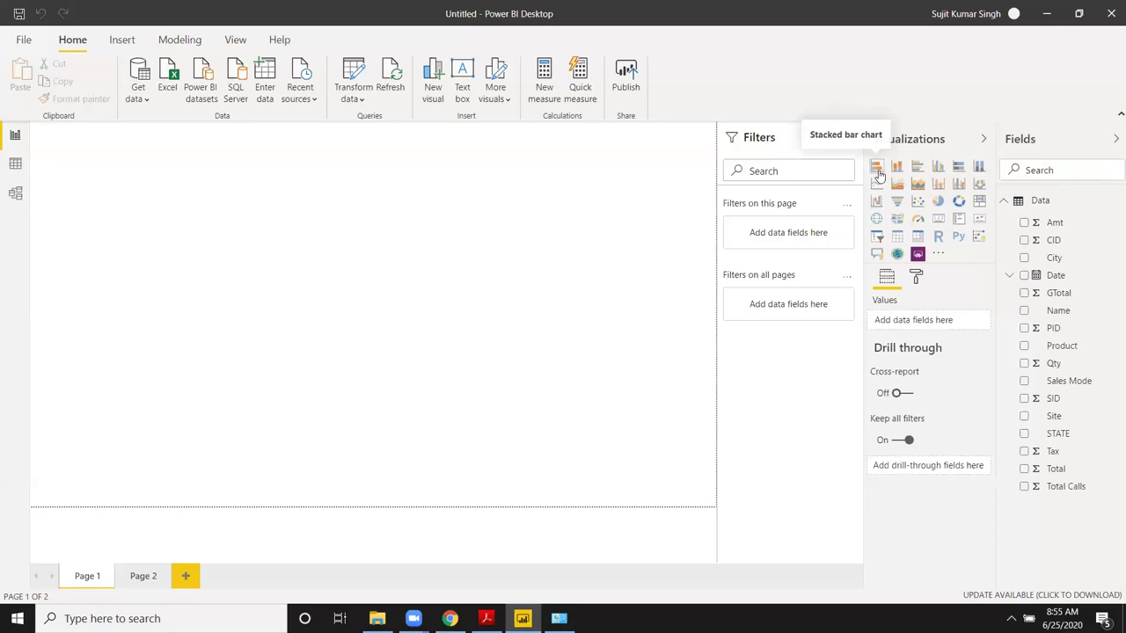
Add and enlarge a stacked bar chart with Name on the axis and Qty as values.
left_click(879, 173)
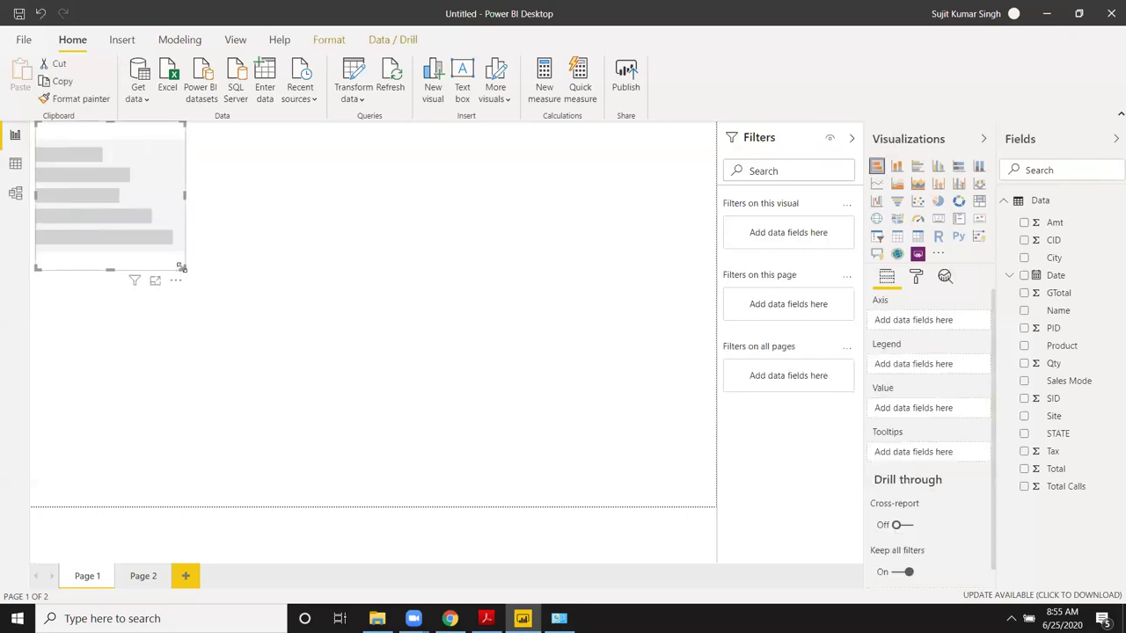
left_click_drag(182, 267, 251, 313)
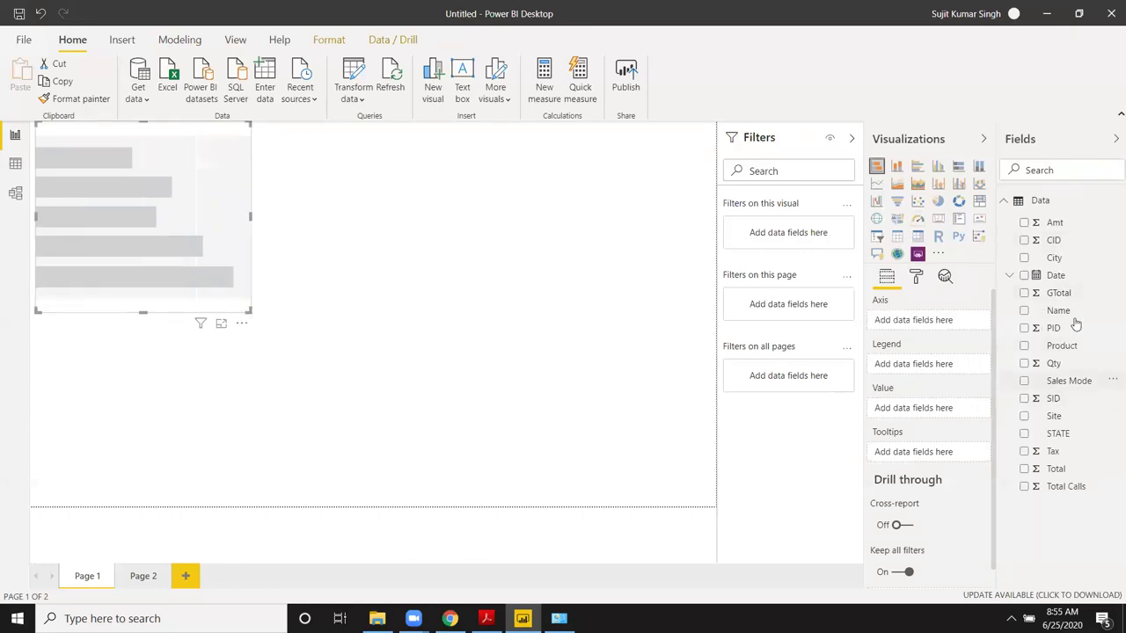
left_click_drag(1073, 316, 137, 187)
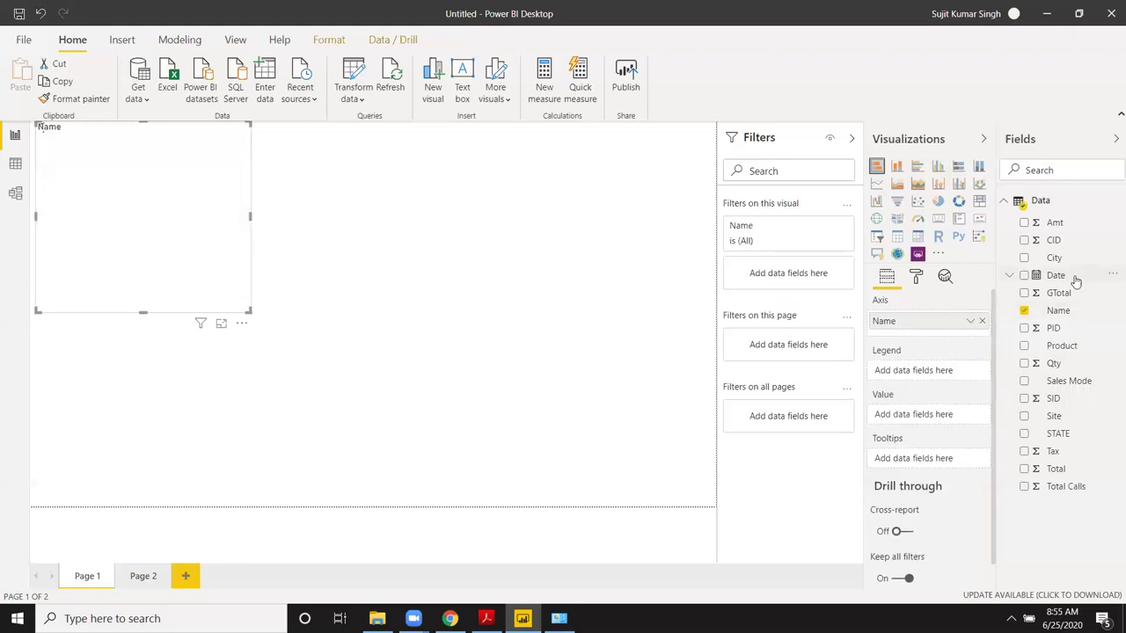
left_click_drag(1060, 372, 200, 249)
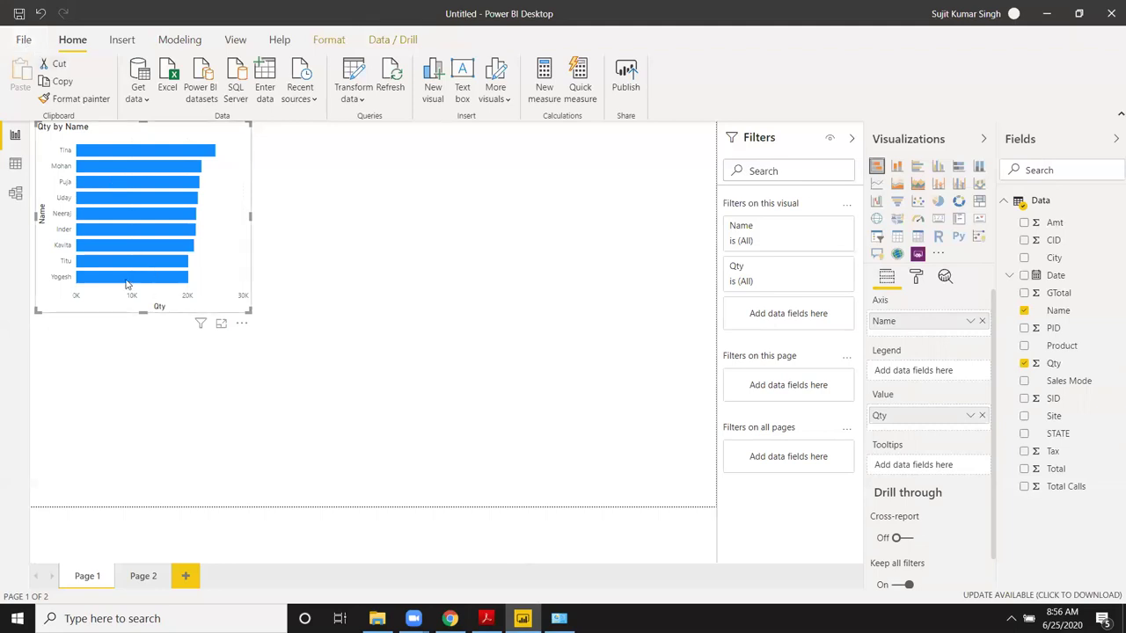
mouse_move(125, 284)
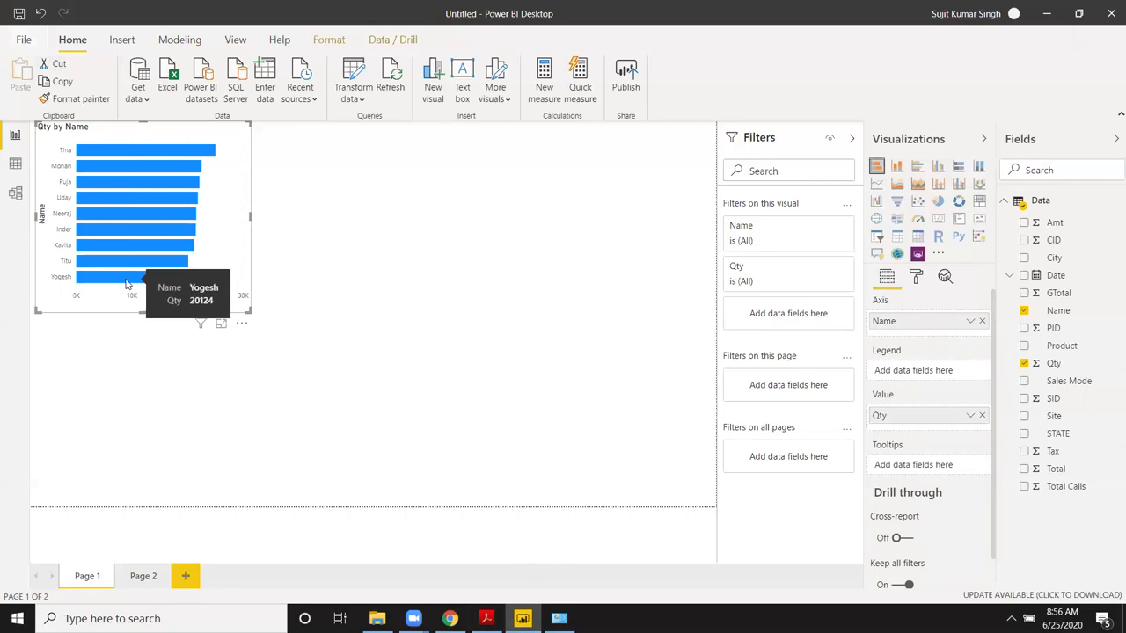
Move the chart lower and switch Qty to the axis, giving Count of Name by Qty.
mouse_move(140, 138)
left_mouse_down()
mouse_move(146, 186)
mouse_move(136, 181)
left_mouse_up()
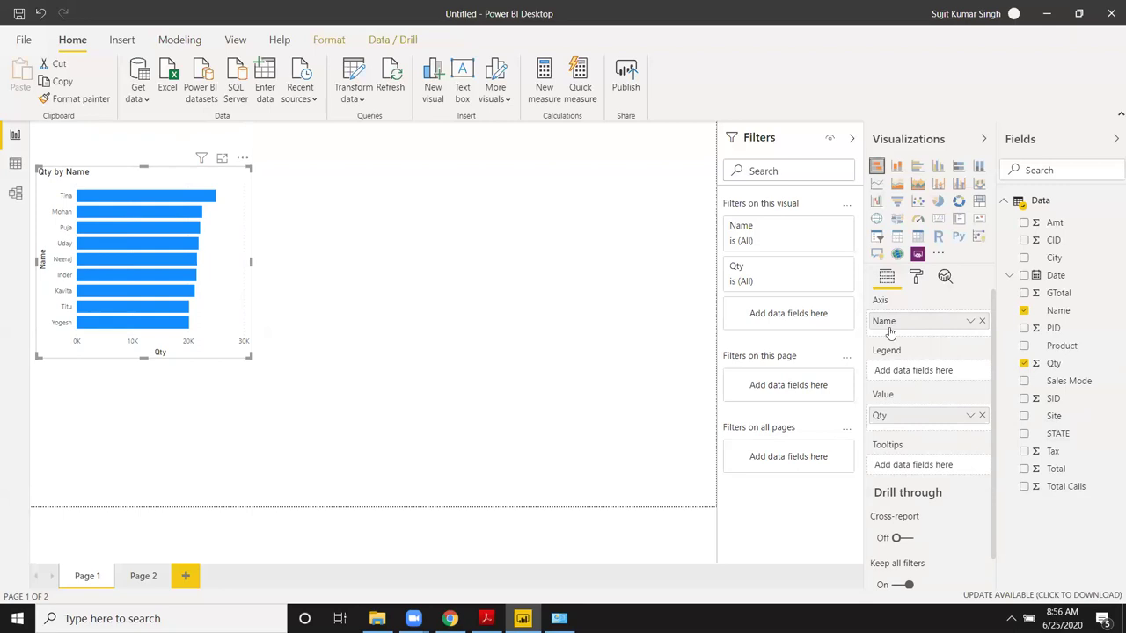
mouse_move(903, 418)
left_mouse_down()
mouse_move(894, 341)
mouse_move(896, 442)
left_mouse_up()
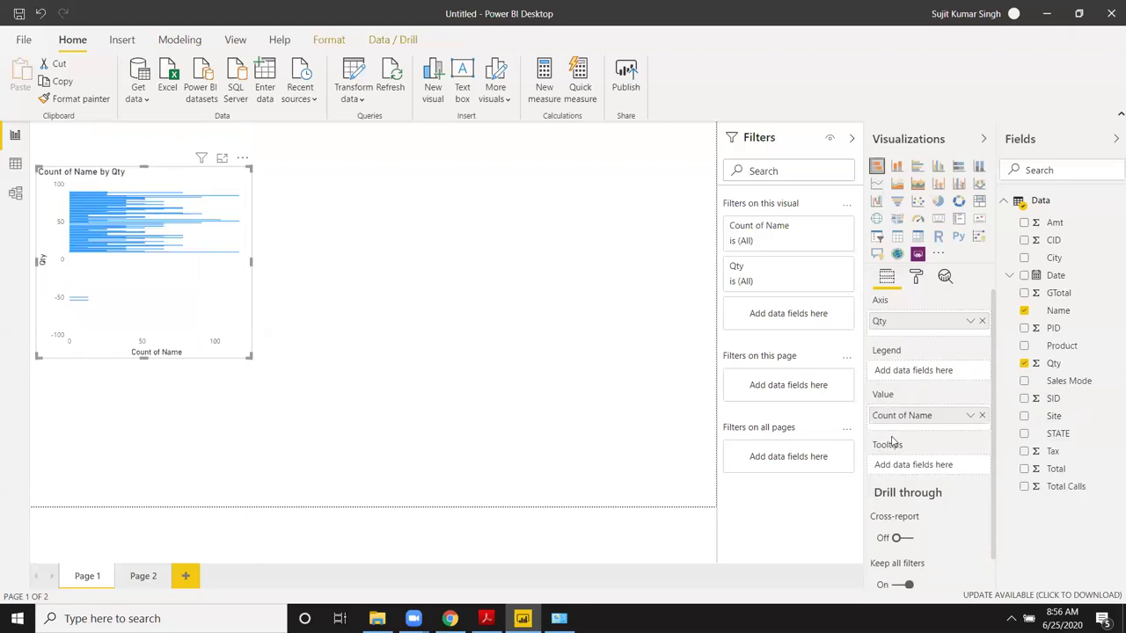
Remove the Name and Qty fields from the chart and change it to a funnel.
left_click(982, 415)
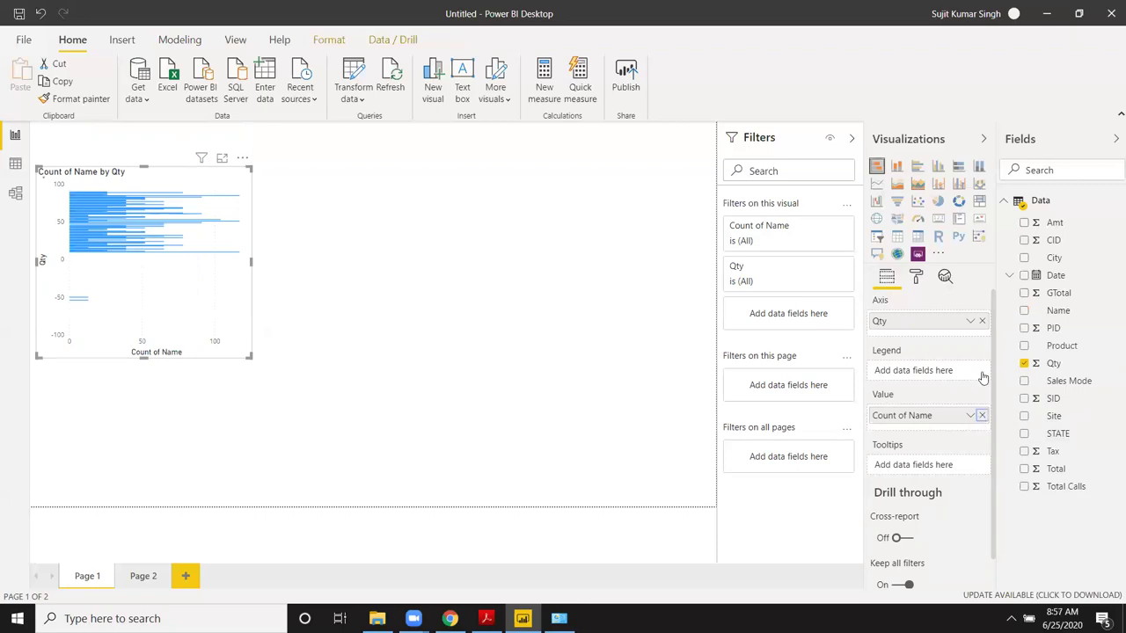
left_click(982, 322)
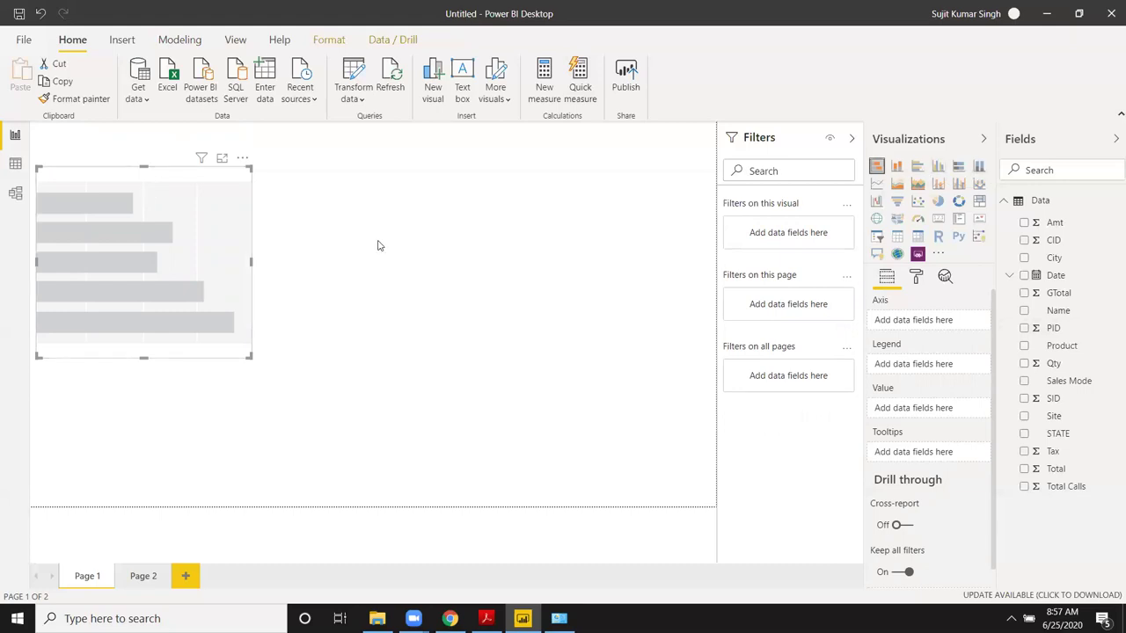
left_click(897, 200)
Delete the empty column chart and the funnel visual from Page 1.
key("Escape")
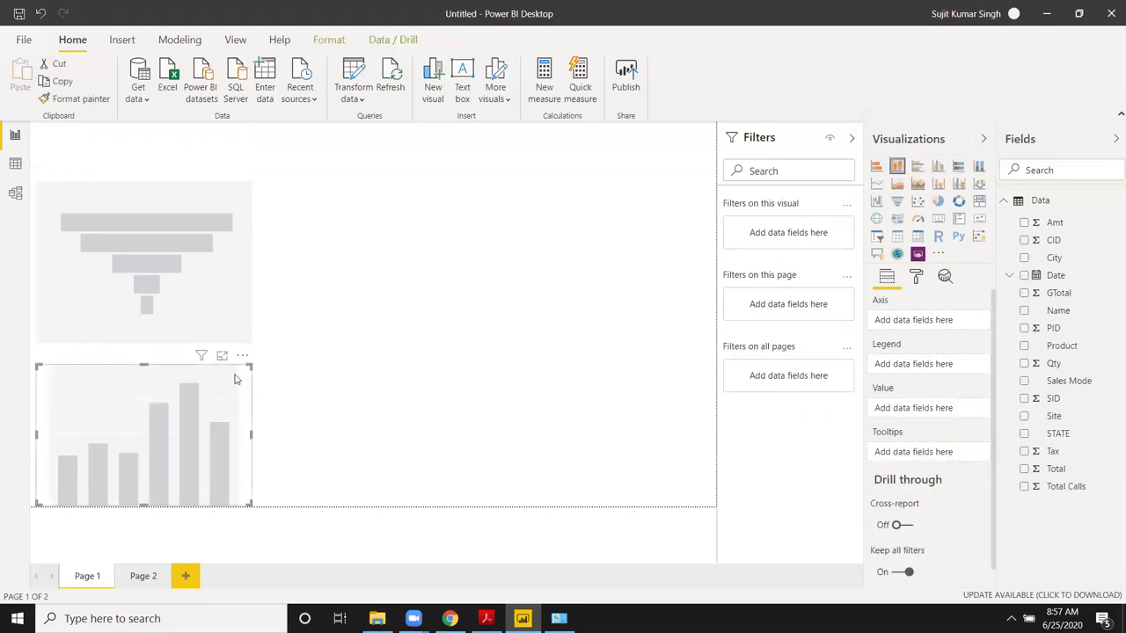
key("Delete")
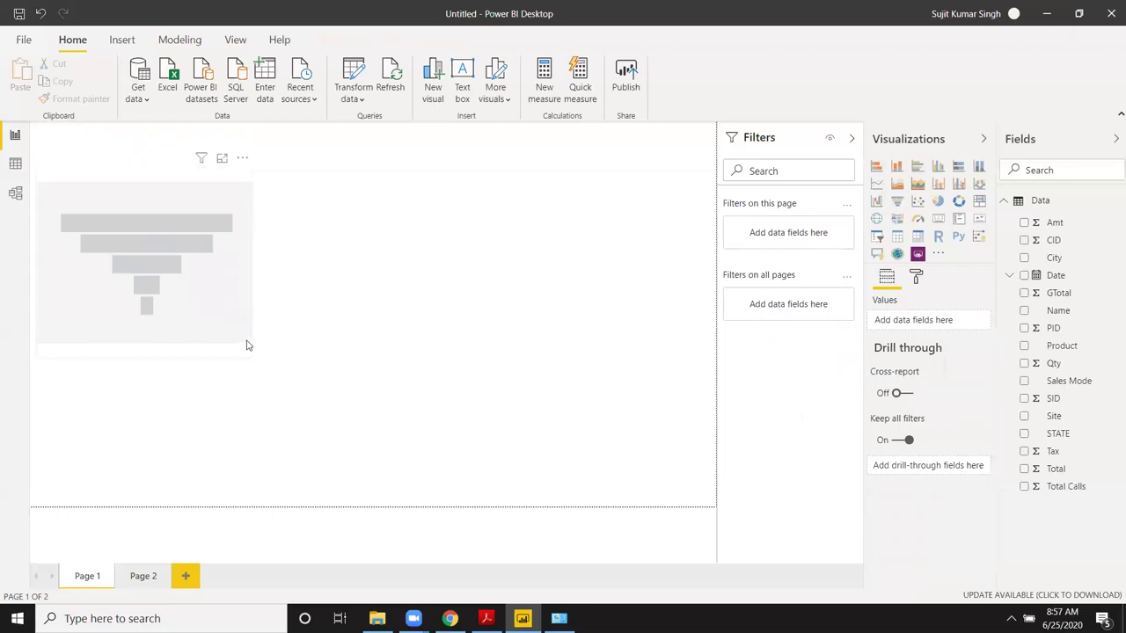
left_click(246, 341)
key("Delete")
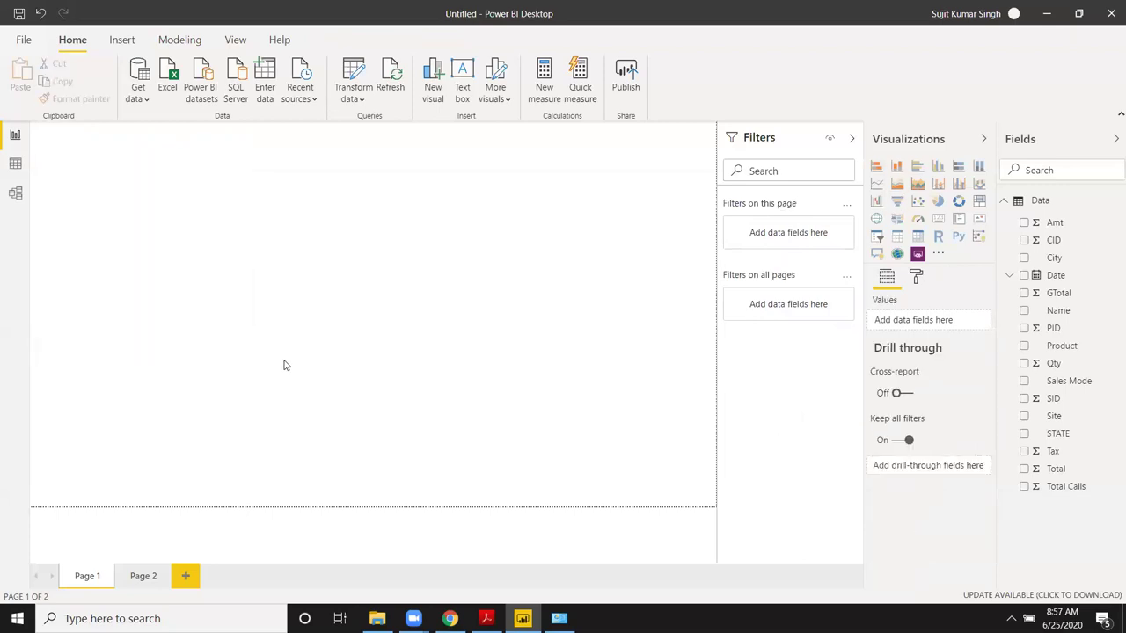
Open the Get data list and choose More... to show all data connectors.
left_click(143, 98)
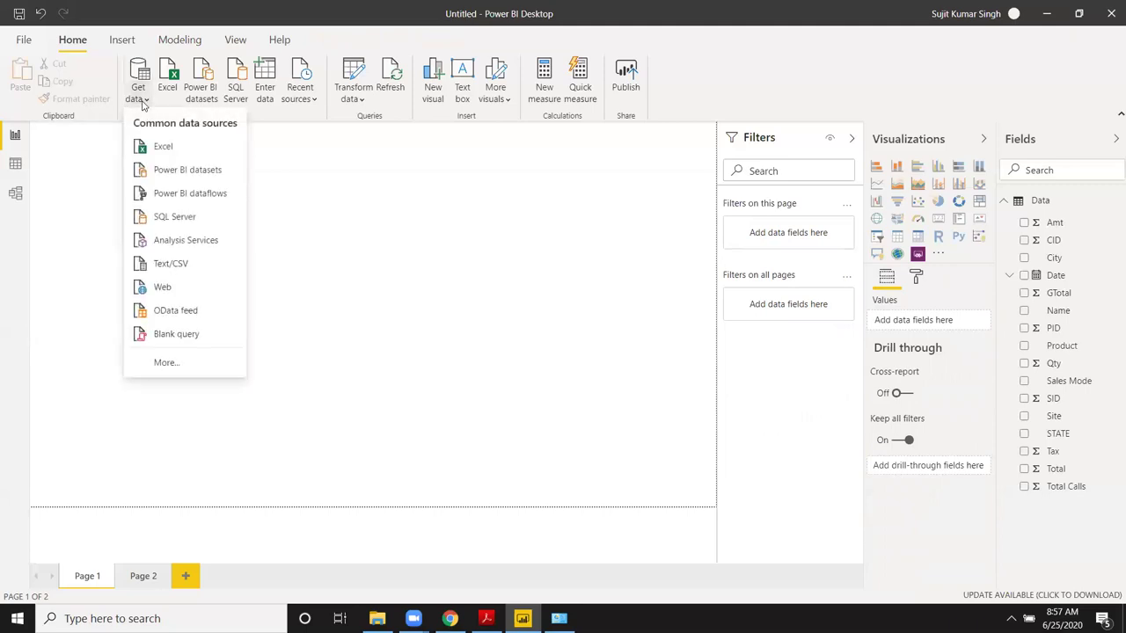
left_click(142, 101)
left_click(142, 100)
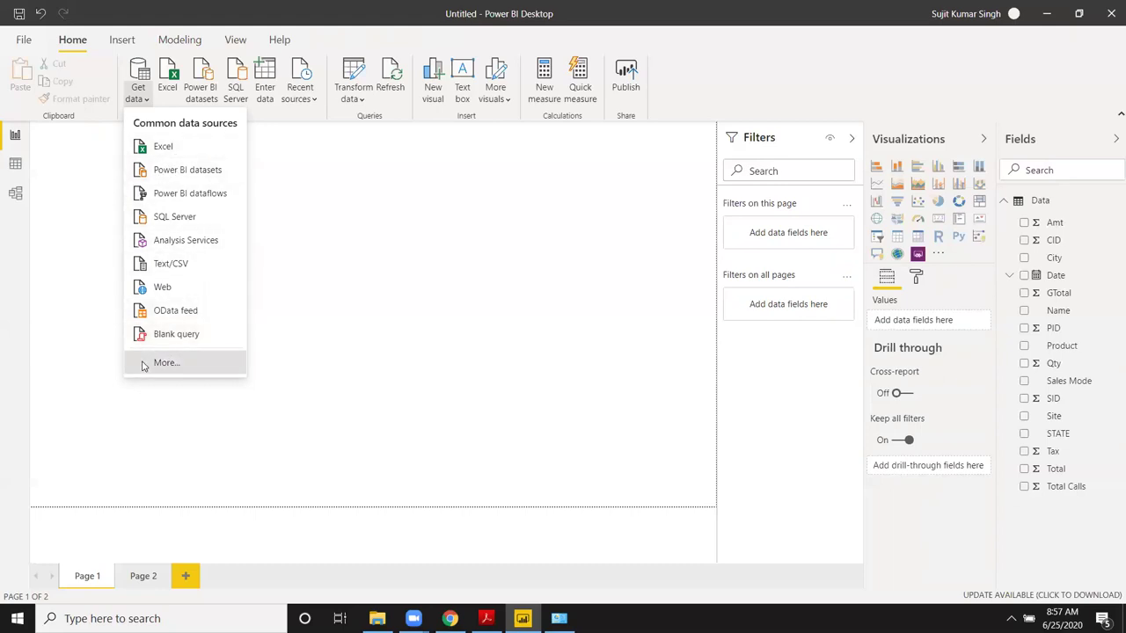
left_click(143, 363)
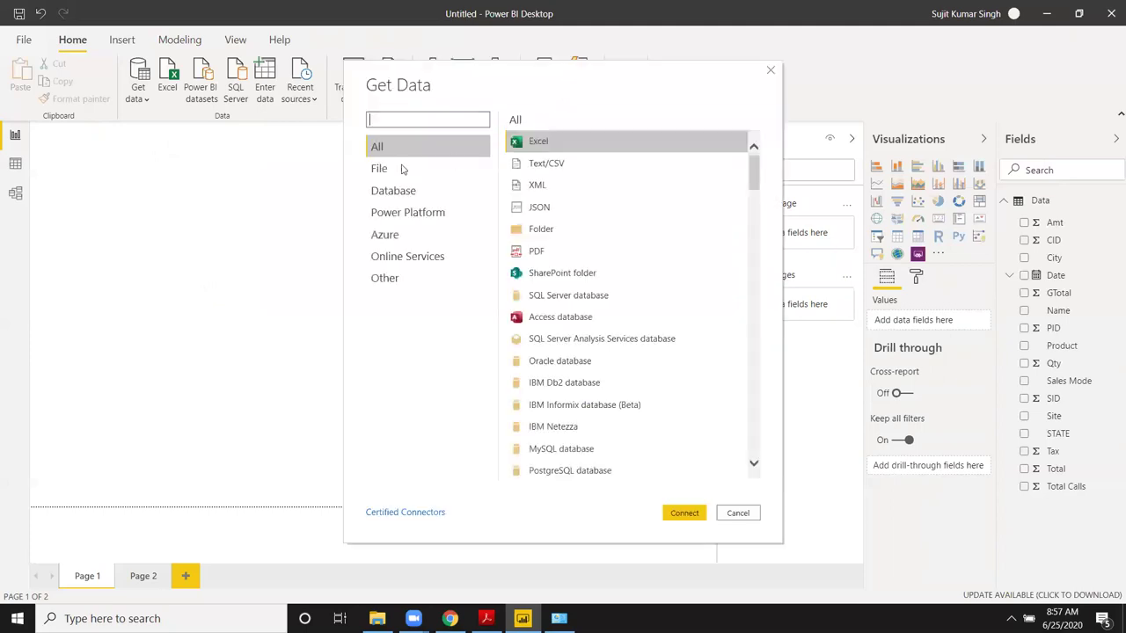
View the File connectors, scroll through the Database list (SQL Server to Amazon Redshift), then show Power Platform.
left_click(323, 171)
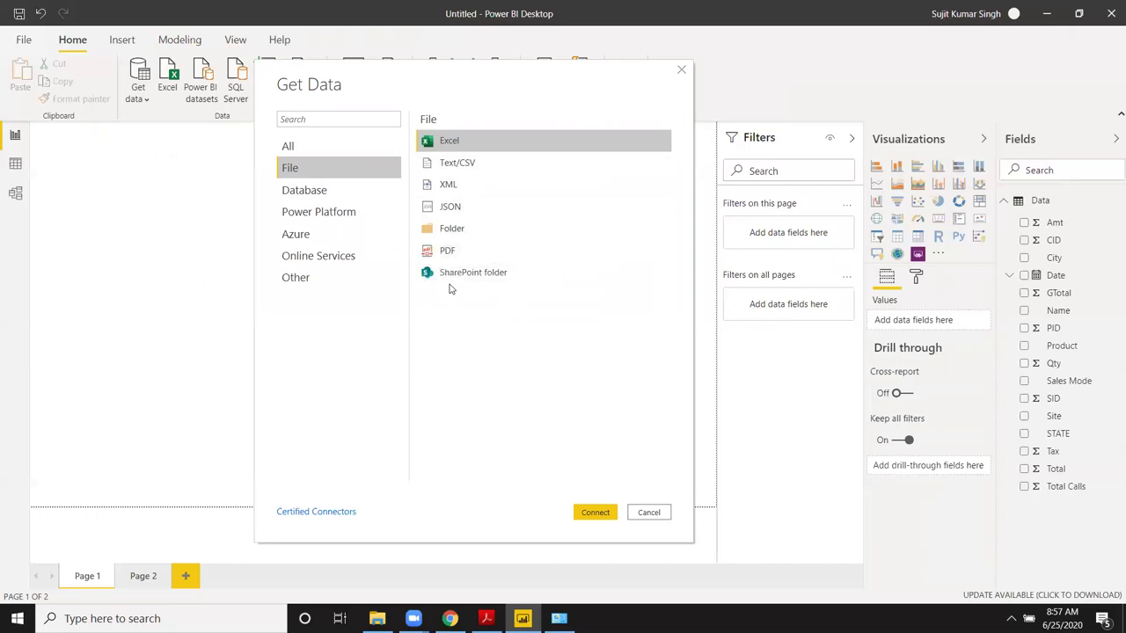
left_click(319, 199)
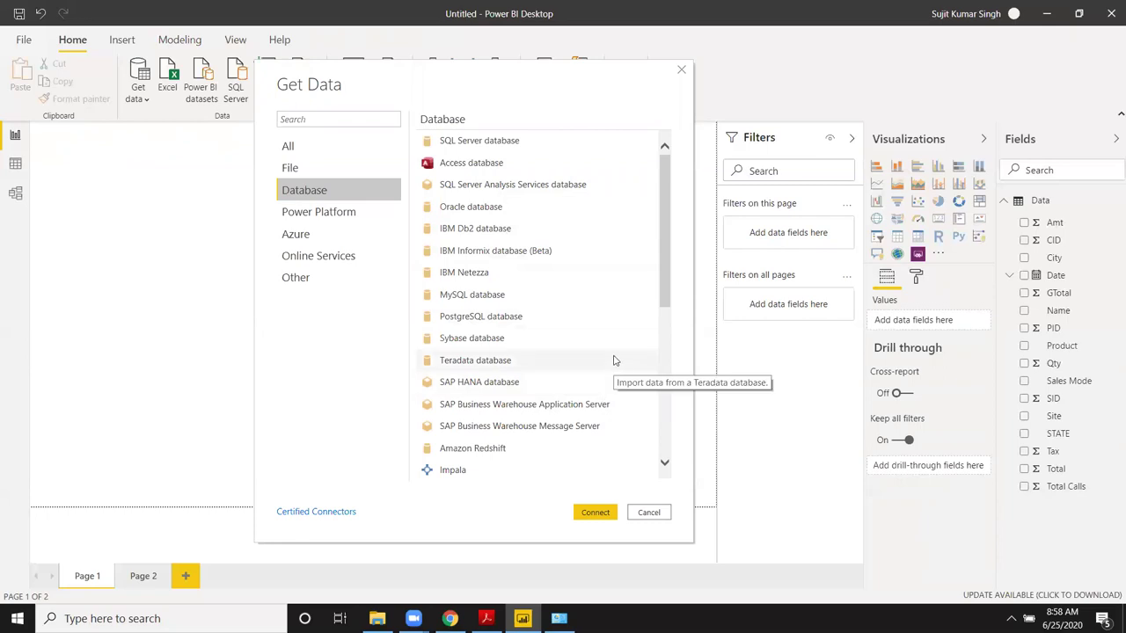
scroll(614, 360, "down", 5)
scroll(613, 359, "down", 3)
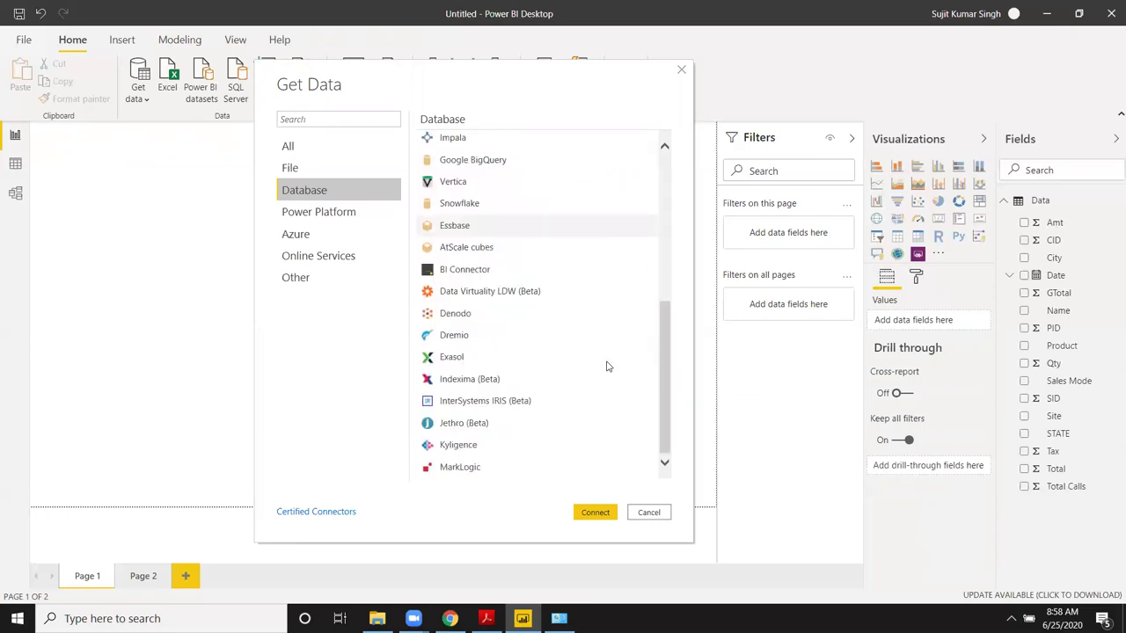
scroll(518, 446, "up", 5)
scroll(517, 445, "up", 3)
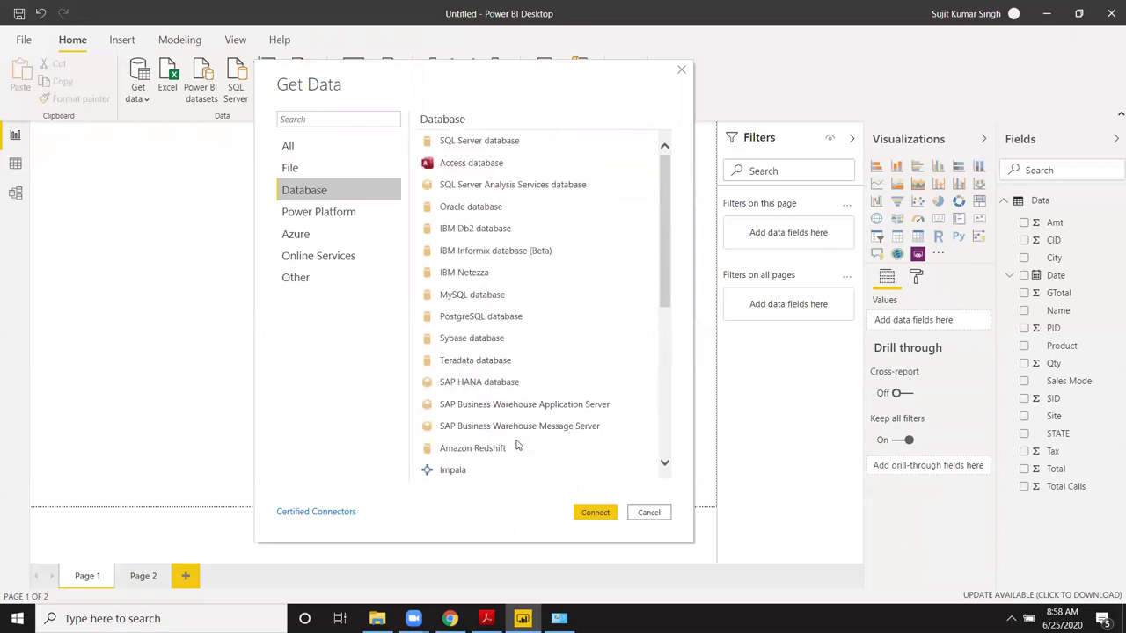
scroll(517, 440, "down", 4)
scroll(515, 422, "down", 1)
scroll(516, 422, "up", 5)
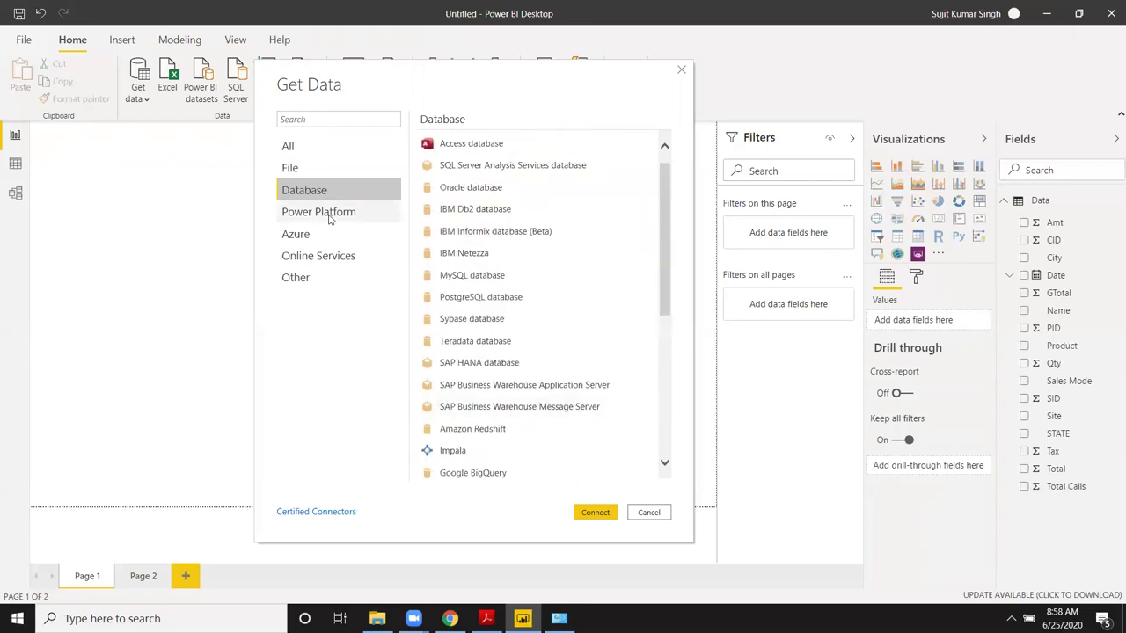
left_click(330, 214)
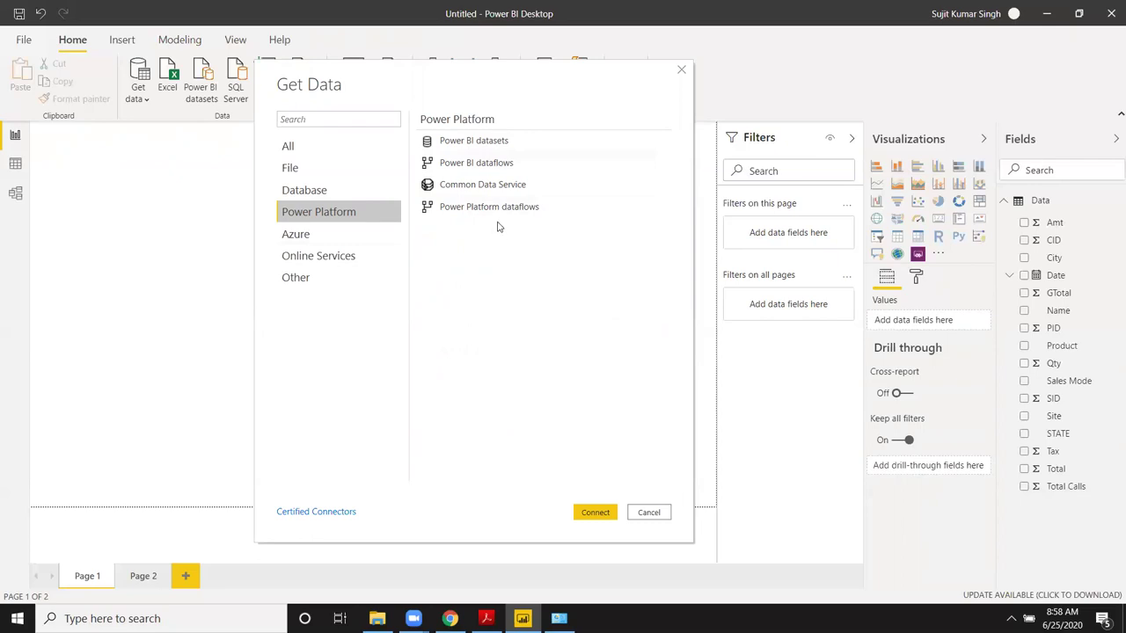
Show the Azure connectors, then the Online Services ones such as SharePoint Online List and Dynamics 365.
left_click(351, 241)
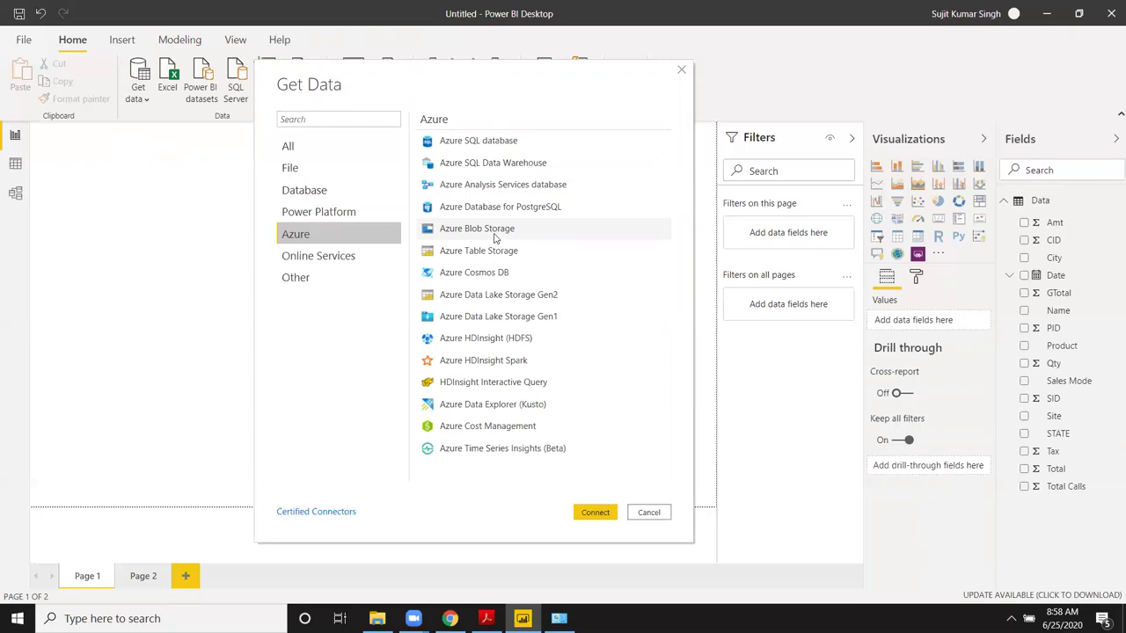
left_click(347, 263)
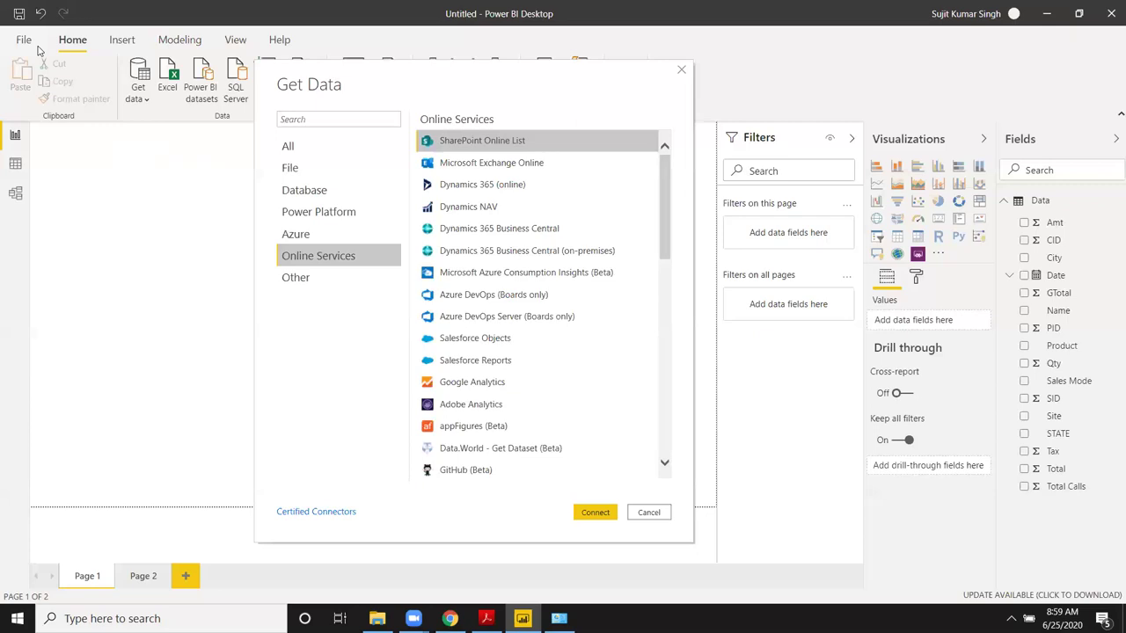
Show the Other connectors (Web, OData Feed, R script, Python script, ODBC) and dismiss the printer queue window.
left_click(285, 278)
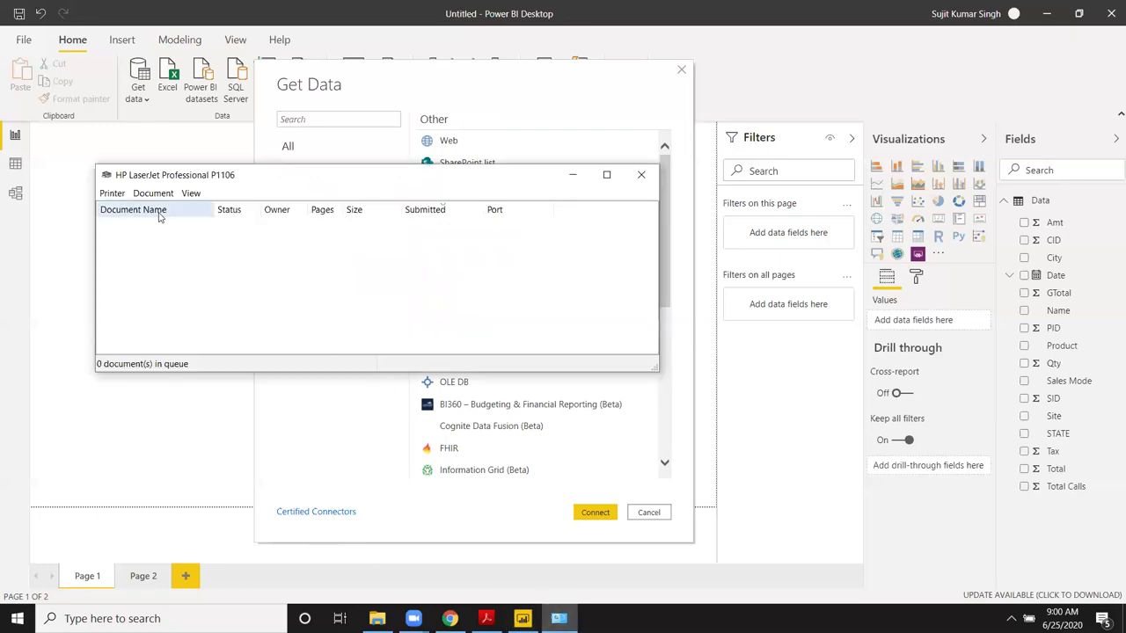
left_click(641, 175)
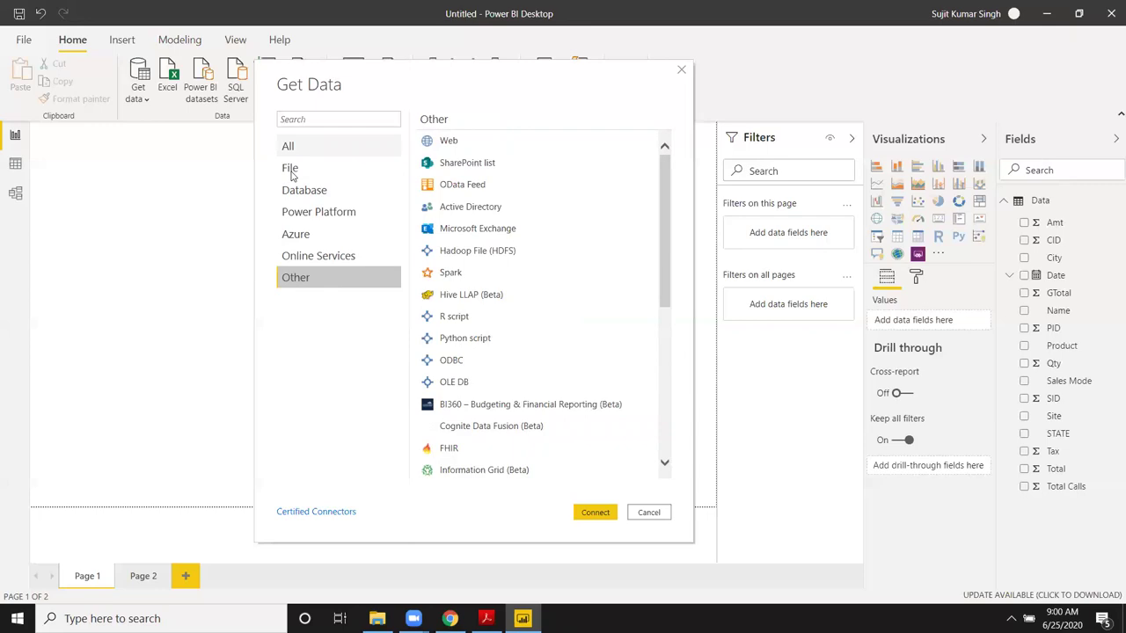
Revisit the File and Database connector lists, then scroll through the Other category.
left_click(292, 175)
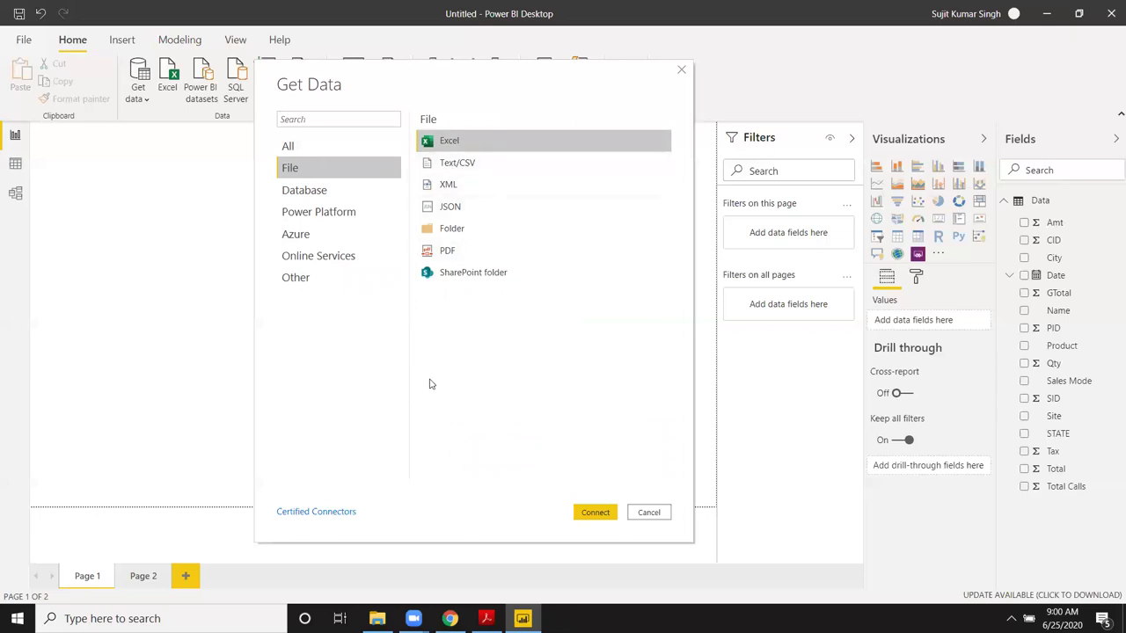
left_click(310, 201)
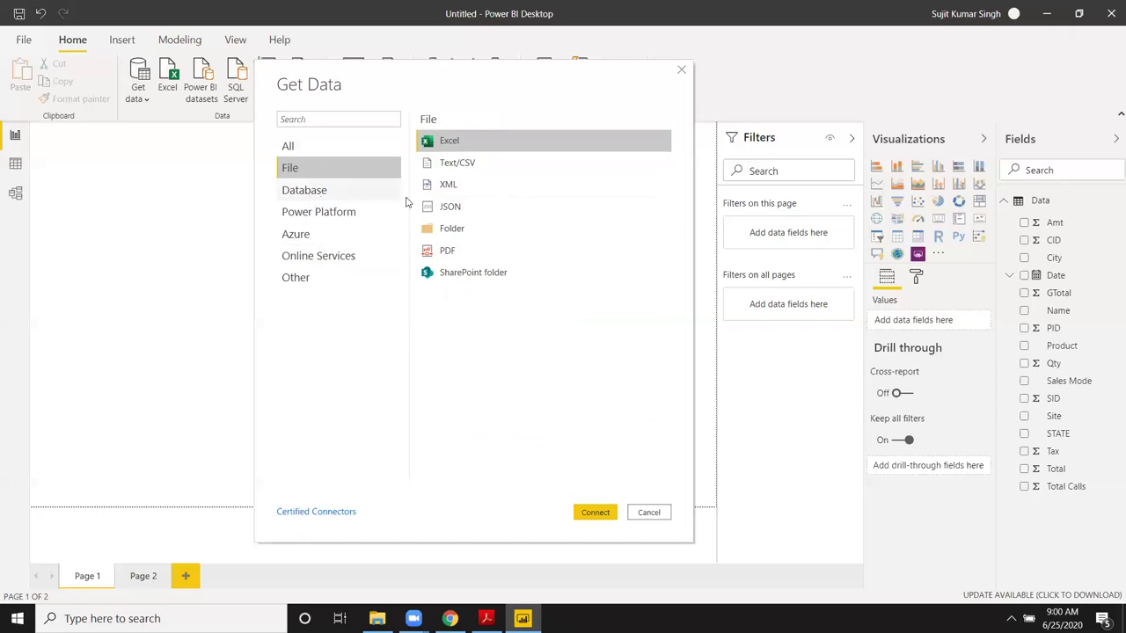
left_click(324, 281)
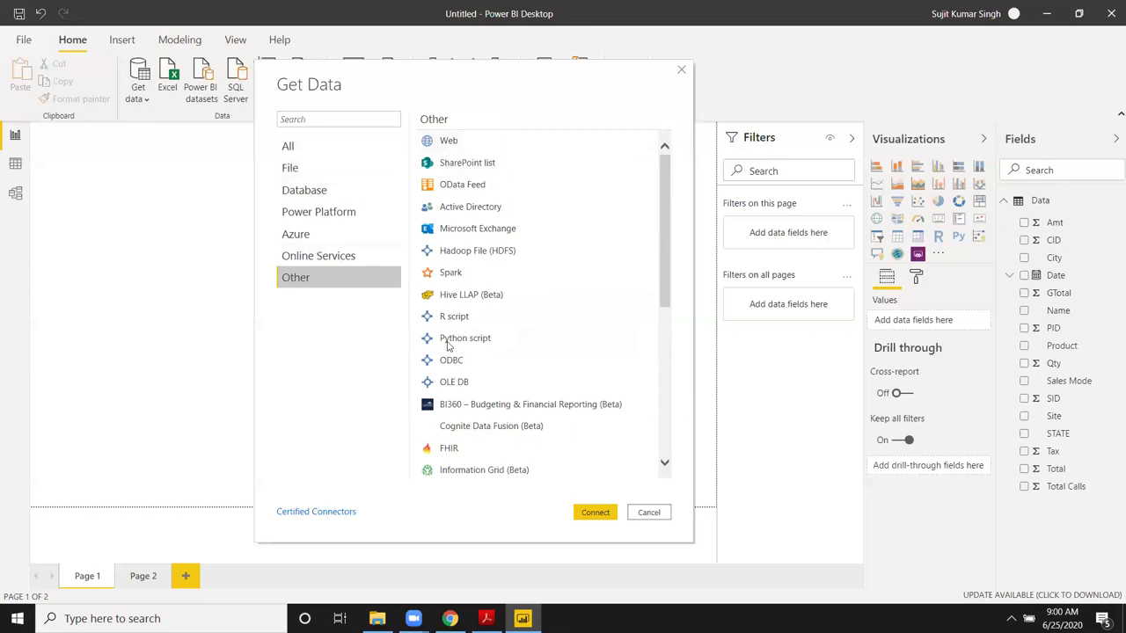
scroll(506, 351, "down", 4)
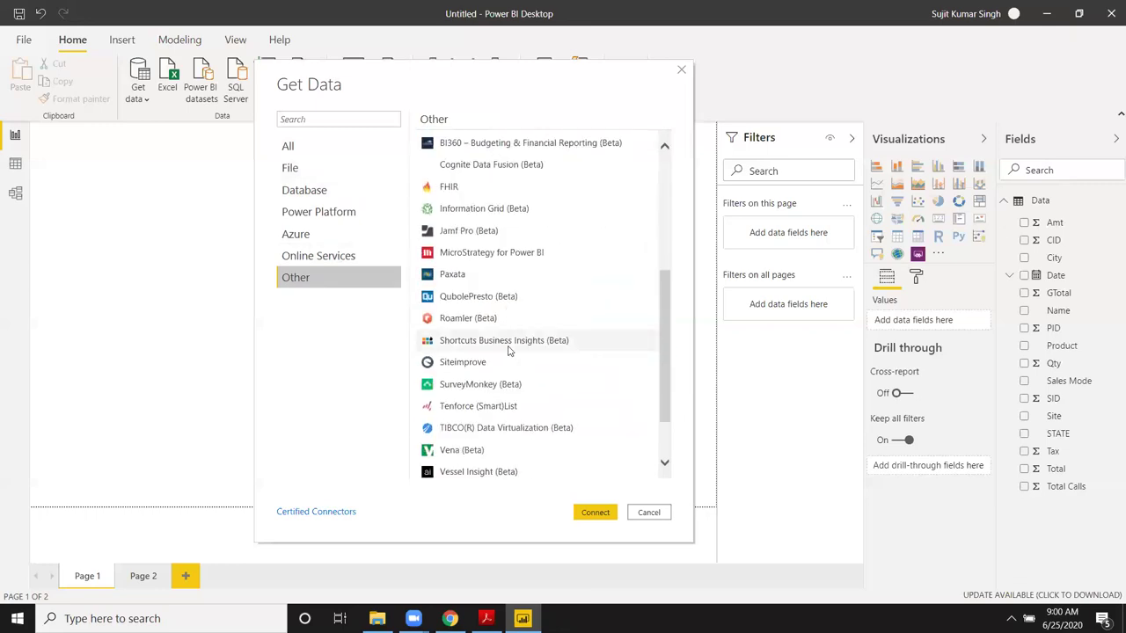
scroll(503, 347, "down", 2)
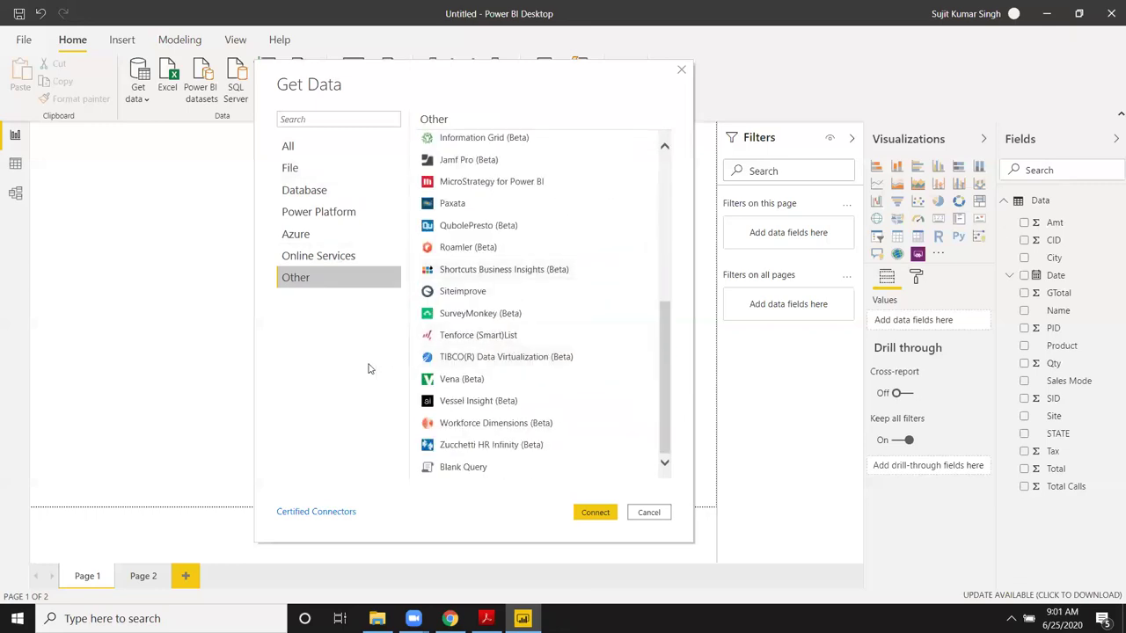
Check Online Services and the All connector list, then close Get Data without importing anything.
left_click(351, 264)
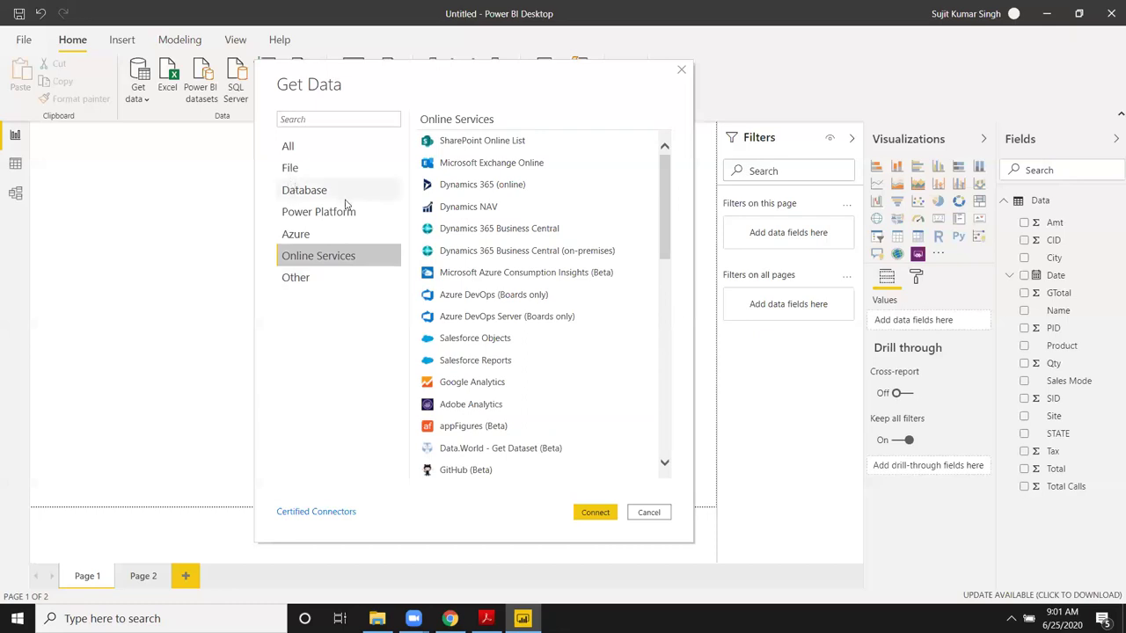
left_click(310, 157)
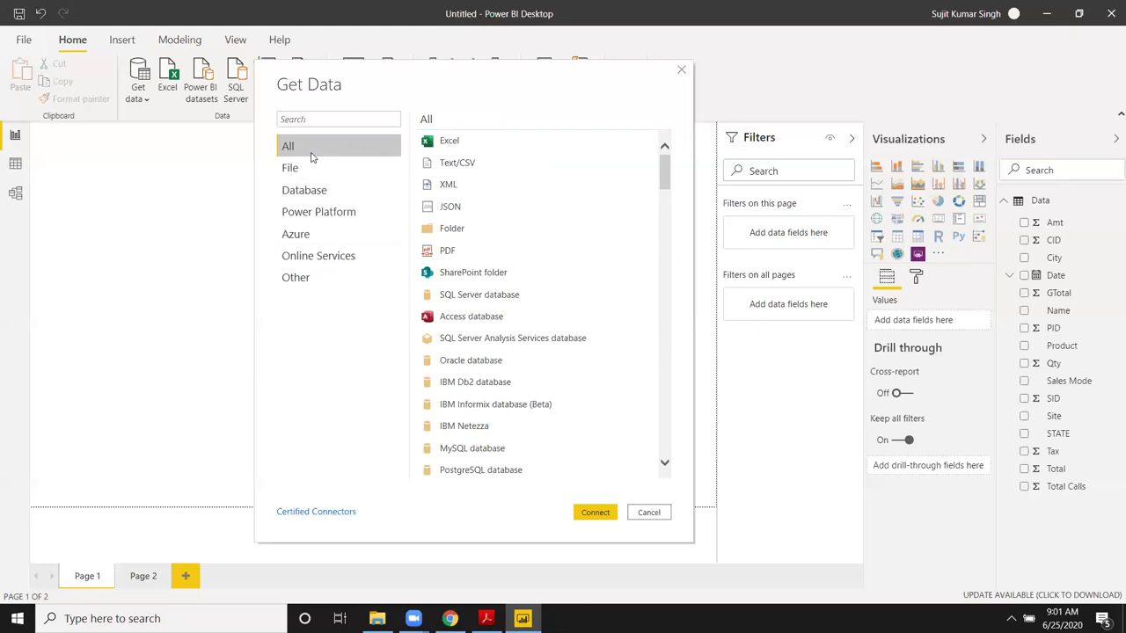
left_click(681, 73)
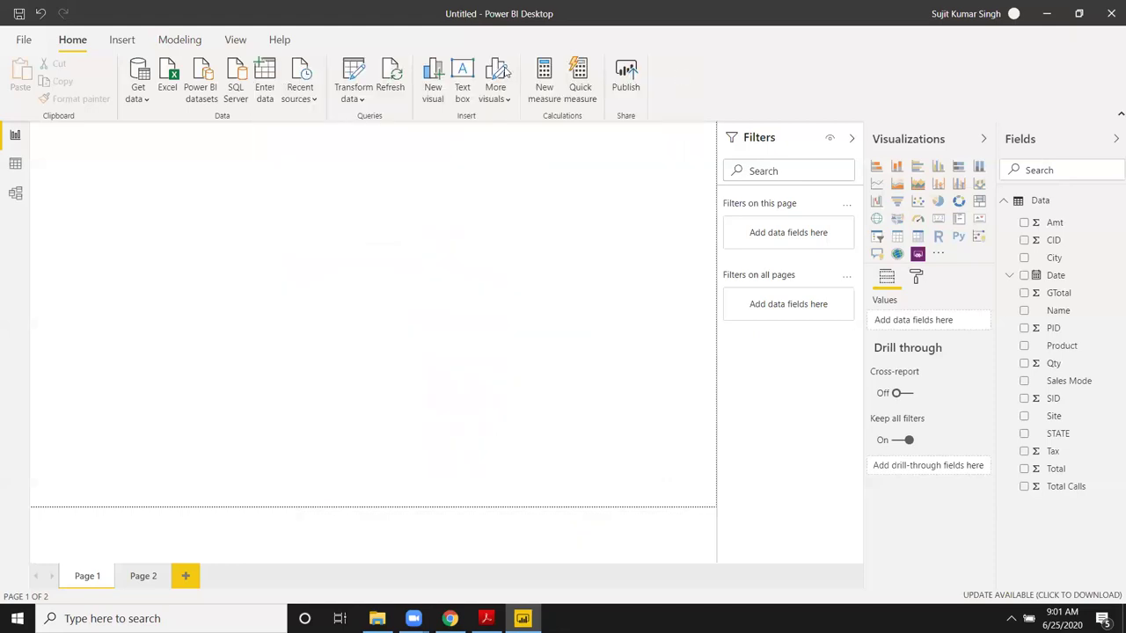